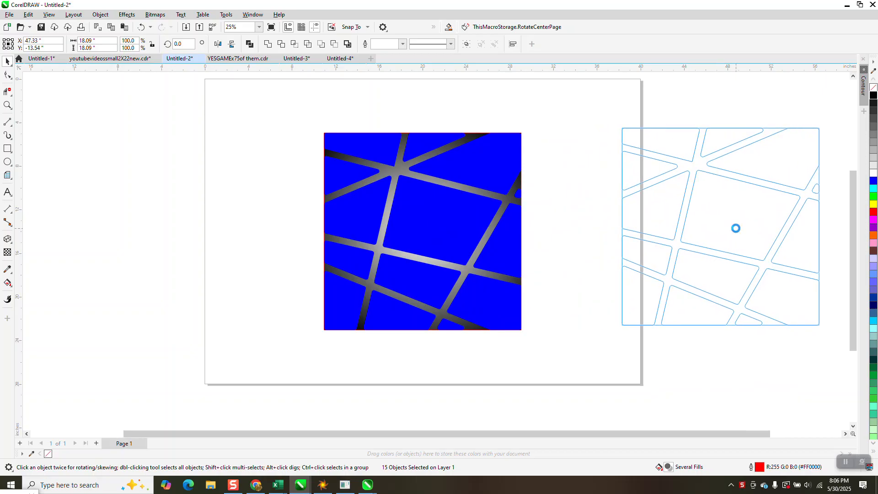
- Draw a square of about 13.5 inches and center it on the page
click(7, 148)
mouse_move(514, 142)
mouse_down()
mouse_move(500, 177)
mouse_move(413, 288)
mouse_up()
key(p)
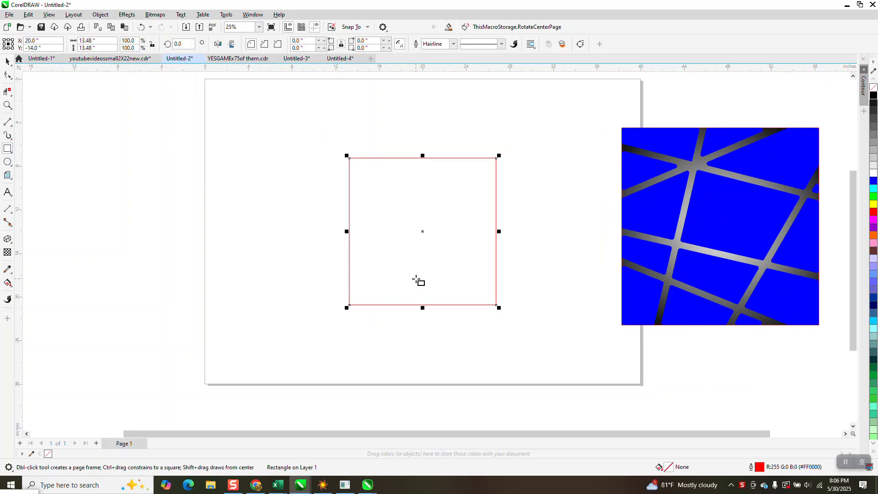
- Draw six straight 2-point lines crossing the square at varied angles, with their ends extending beyond its edges, redoing the second line once
click(12, 127)
click(38, 134)
drag(312, 171, 516, 215)
drag(336, 215, 488, 288)
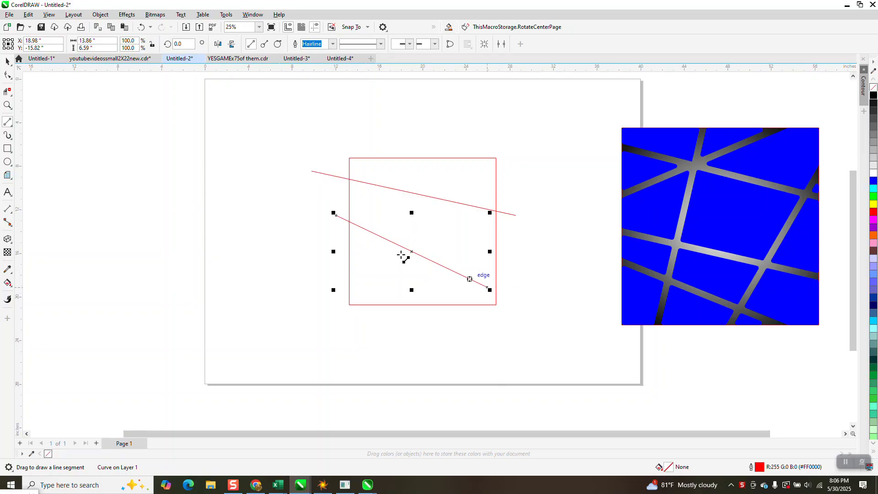
click(141, 27)
mouse_move(325, 211)
mouse_down()
mouse_move(391, 246)
mouse_move(525, 286)
mouse_up()
mouse_move(440, 323)
mouse_down()
mouse_move(412, 314)
mouse_move(338, 251)
mouse_up()
mouse_move(366, 318)
mouse_down()
mouse_move(418, 140)
mouse_move(486, 327)
mouse_up()
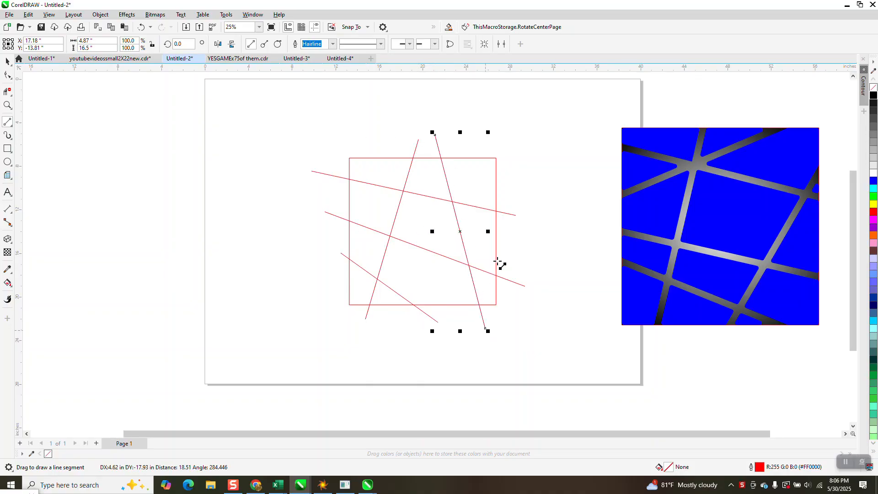
drag(507, 179, 370, 329)
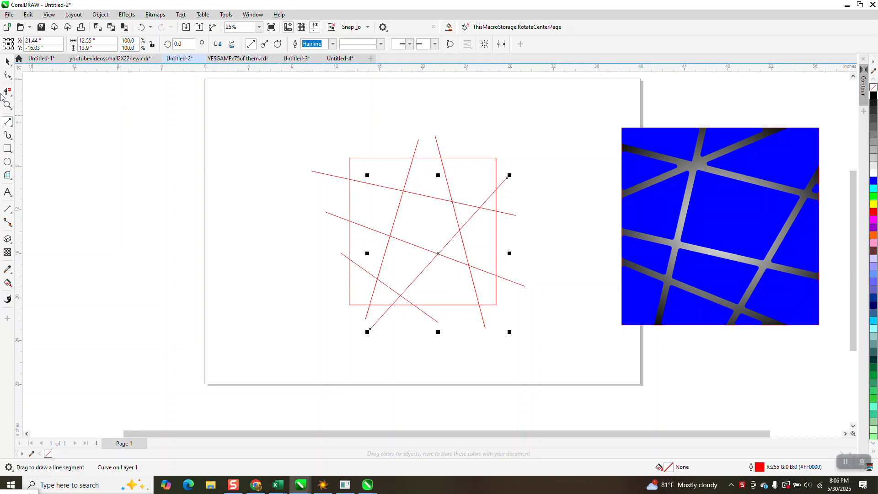
- Move the upper end of the last diagonal line up to just outside the square's upper-right corner
click(7, 75)
drag(509, 177, 505, 159)
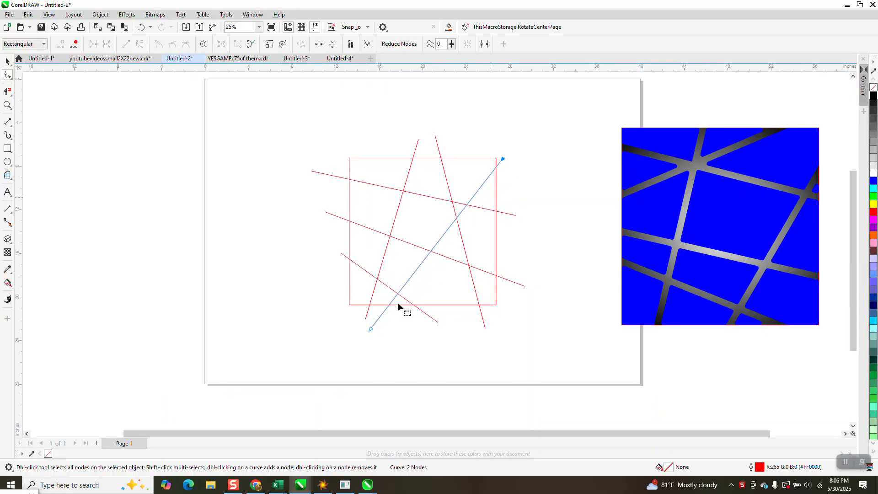
drag(371, 329, 366, 325)
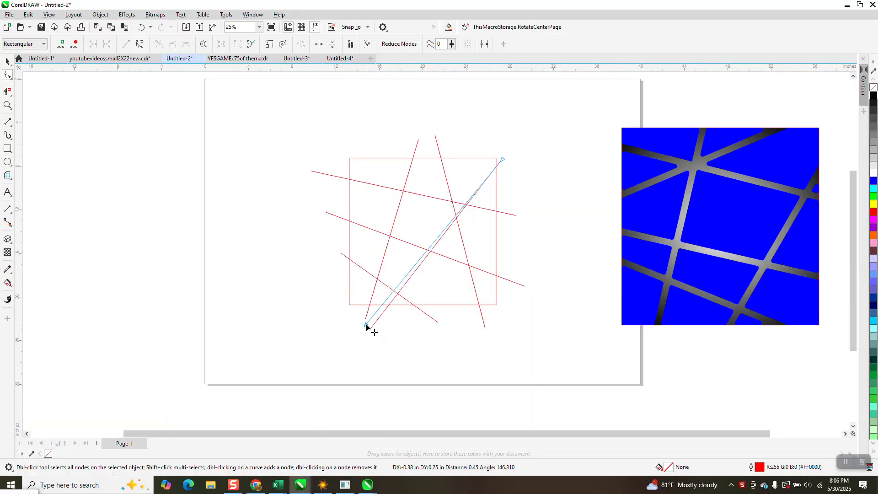
key(Escape)
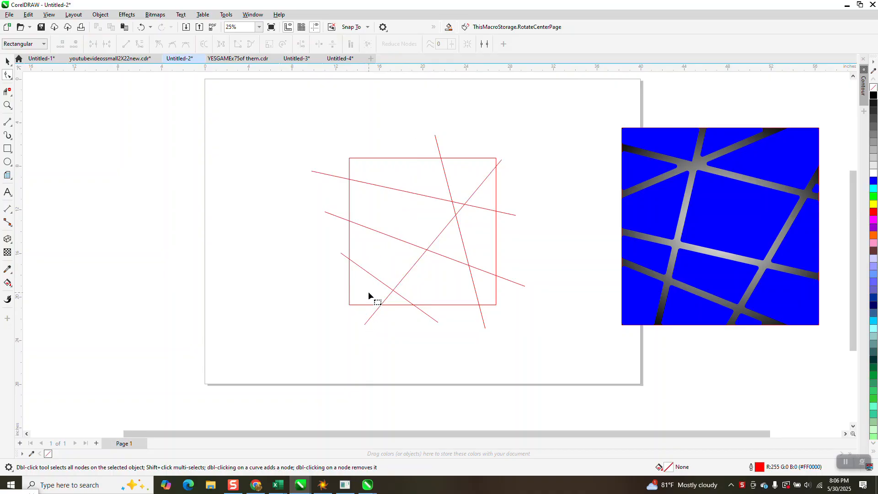
click(142, 32)
click(142, 32)
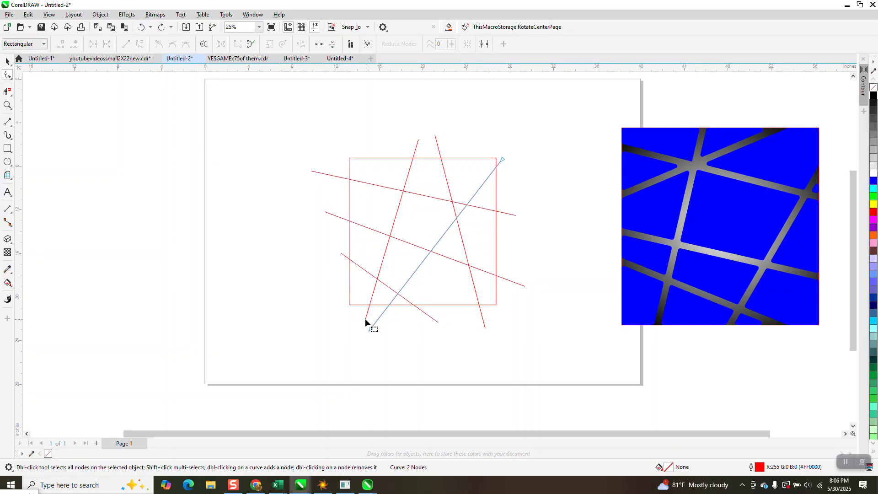
- Shift the lower end of the steep left line slightly outward, and duplicate the square with all its lines beside the page
drag(365, 318, 355, 316)
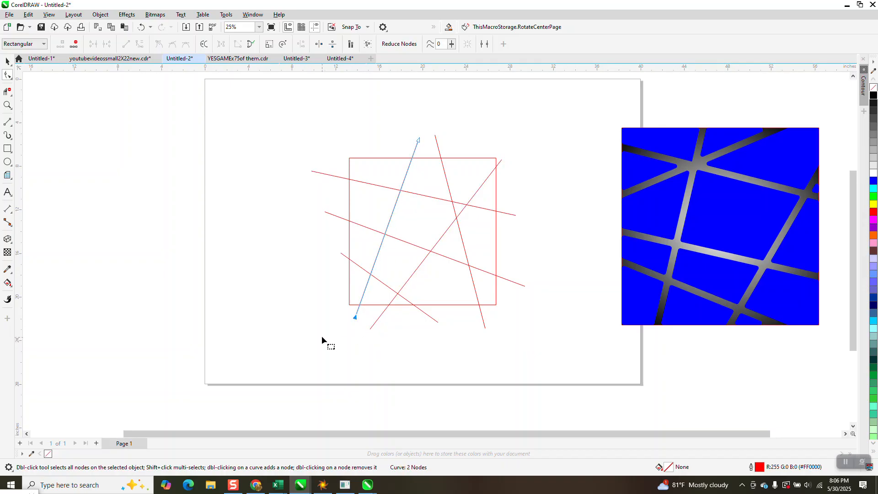
scroll(307, 281, down, 1)
click(8, 62)
drag(280, 129, 543, 344)
key(ctrl+d)
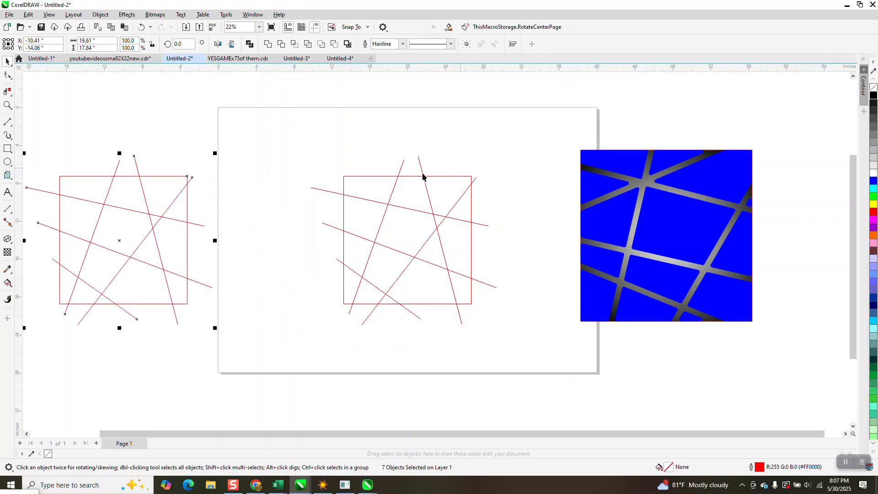
- Give the square and lines on the page a 0.25 in outline and convert the outlines to objects
drag(295, 140, 478, 307)
drag(524, 343, 524, 346)
click(402, 44)
click(386, 129)
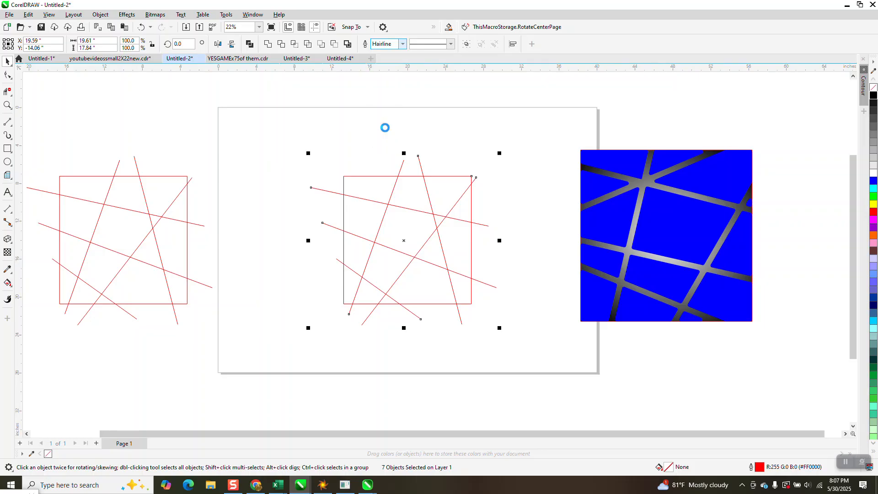
click(99, 15)
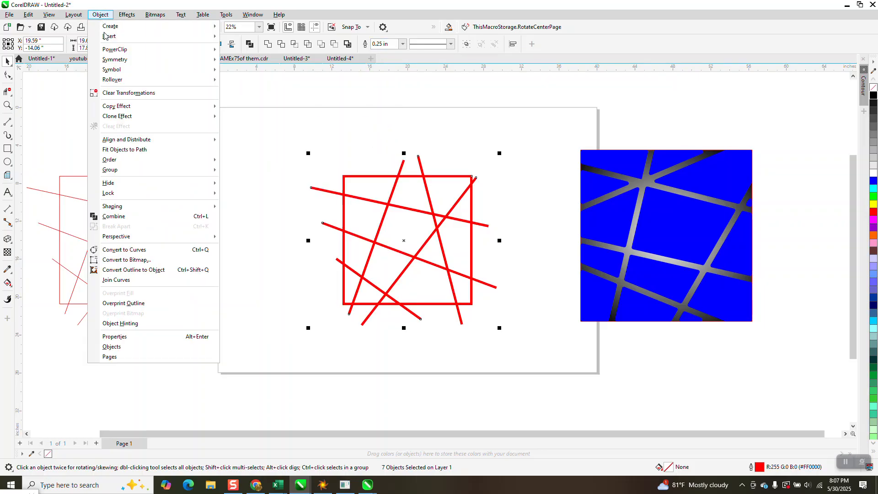
click(145, 273)
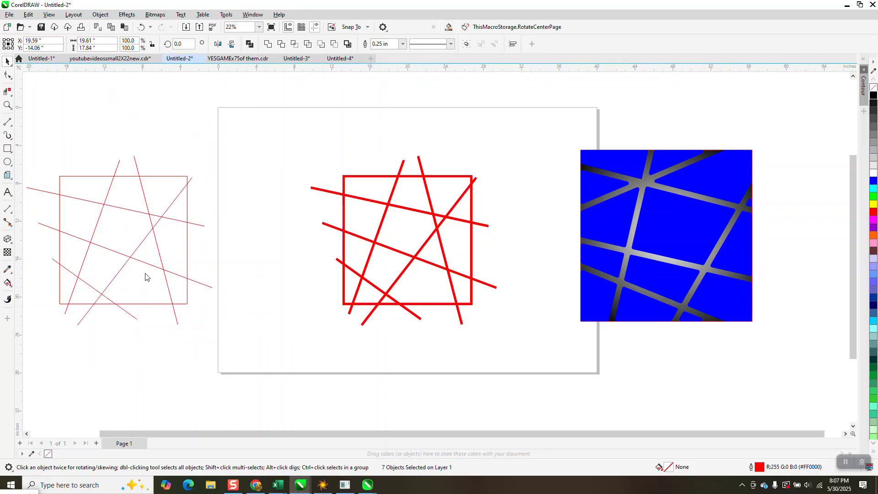
- Activate the Smart Fill tool and set its fill color to blue
click(8, 283)
click(13, 288)
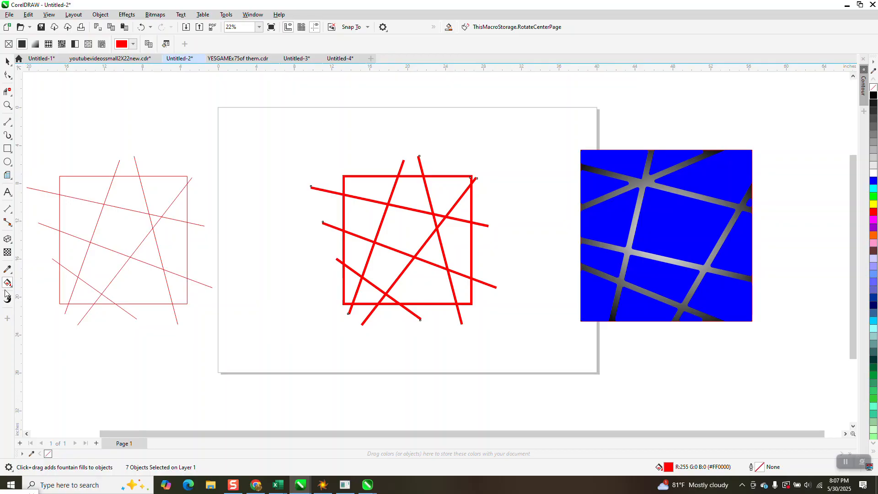
click(13, 291)
click(36, 293)
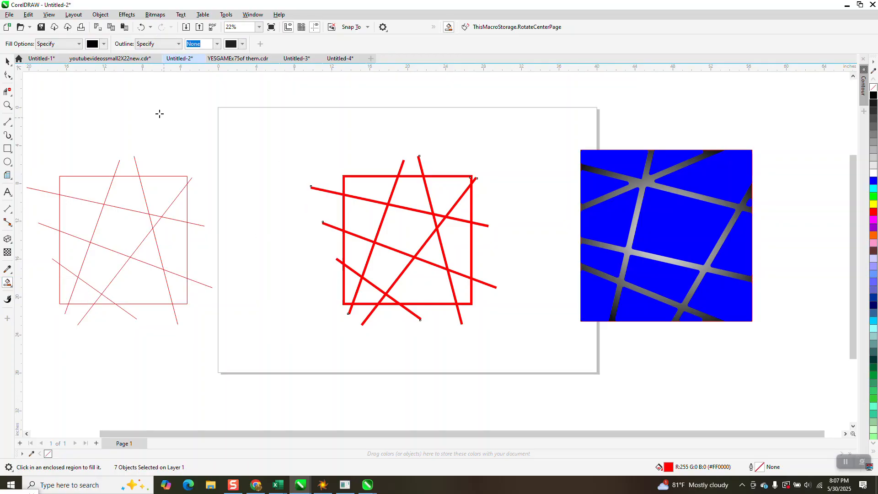
click(104, 44)
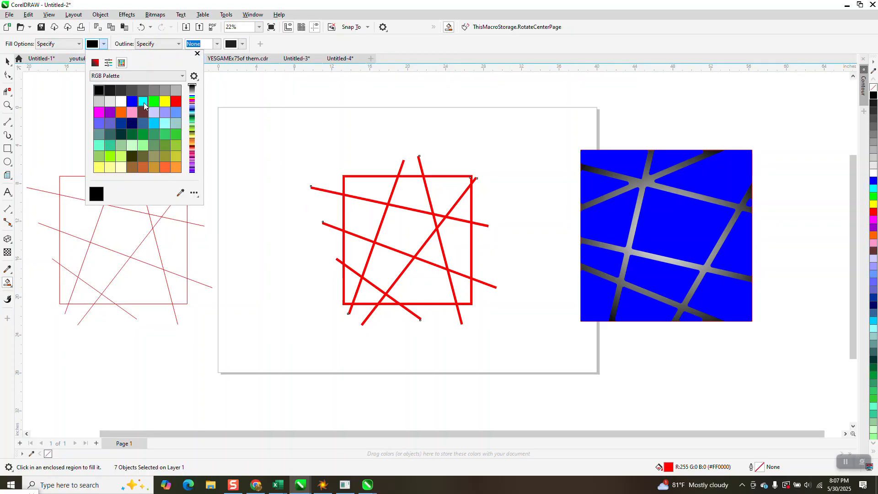
click(133, 102)
click(369, 184)
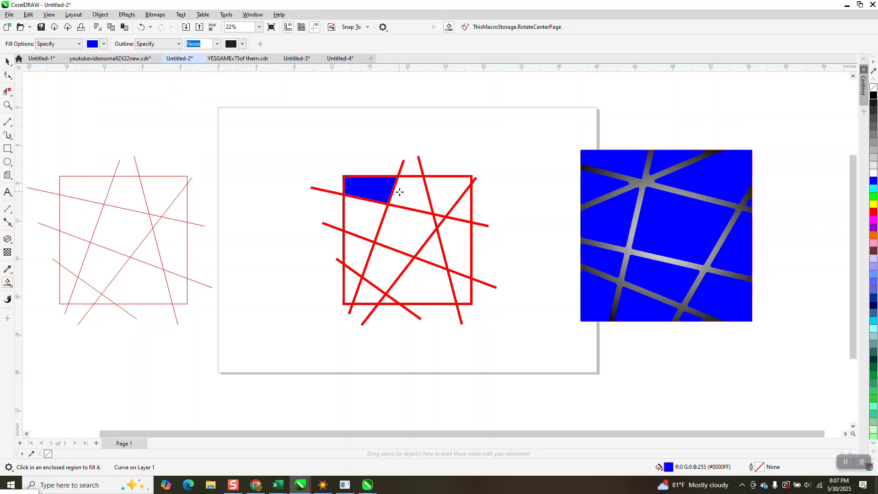
click(409, 191)
click(438, 191)
click(461, 201)
click(456, 236)
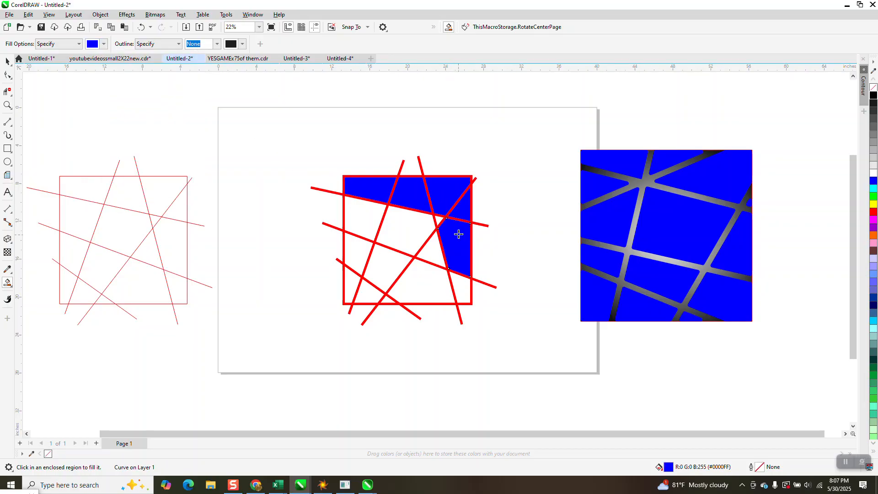
click(434, 250)
click(424, 228)
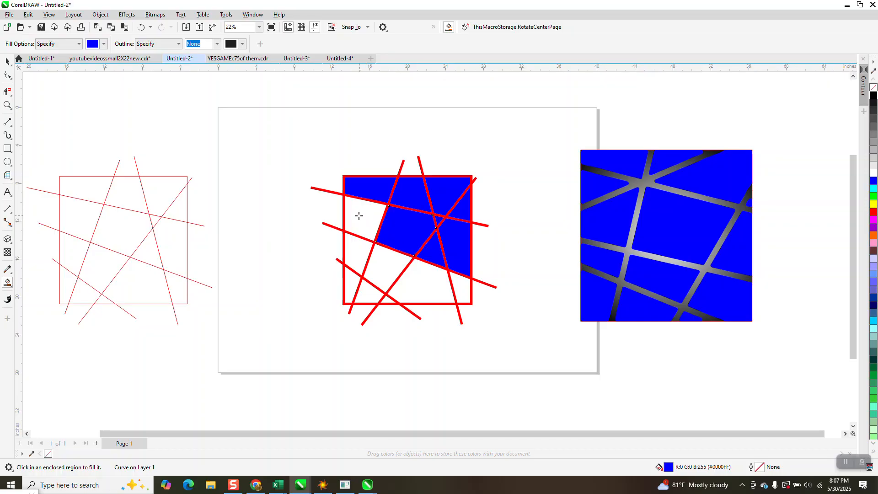
click(358, 217)
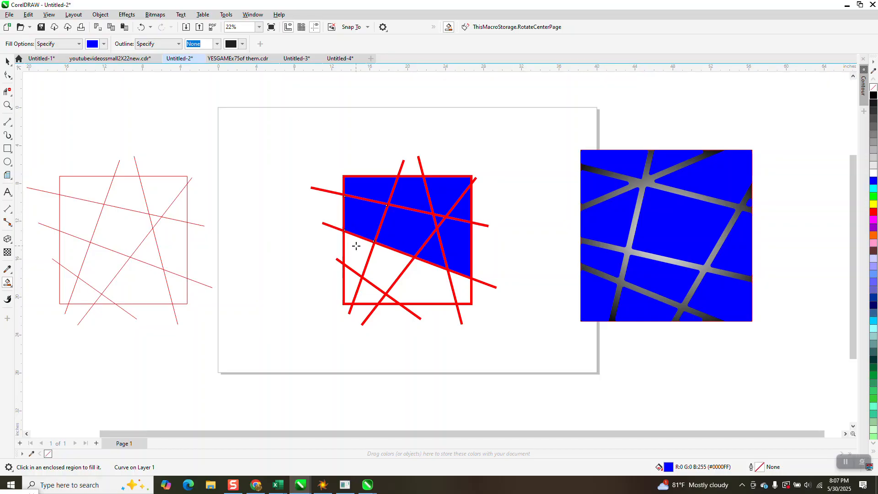
click(142, 27)
click(141, 27)
click(144, 28)
click(144, 28)
click(144, 28)
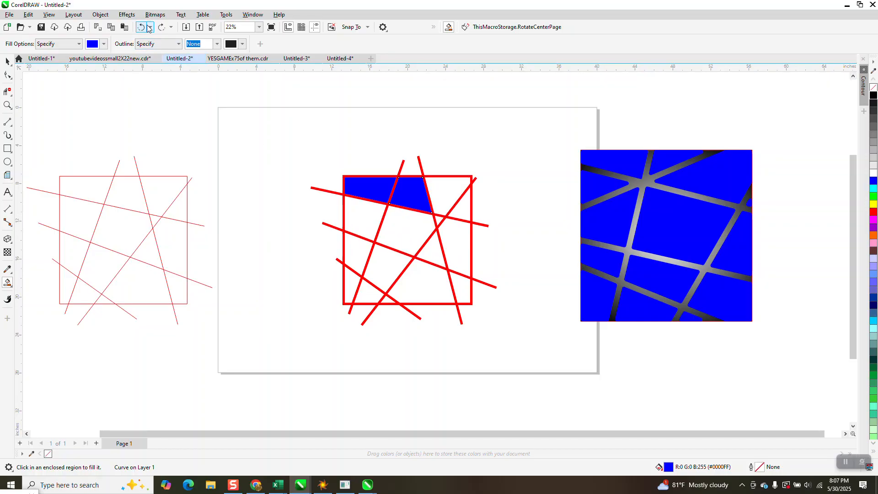
click(144, 29)
click(145, 29)
- Group the thick red square and lines on the page
click(7, 60)
drag(300, 133, 524, 324)
key(ctrl+g)
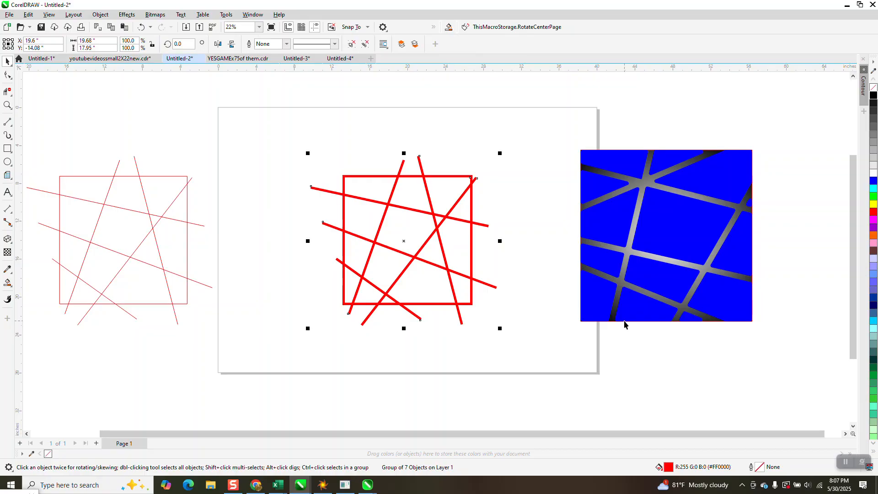
- Smart-fill the regions along the square's left side and those in its lower middle with blue
click(8, 283)
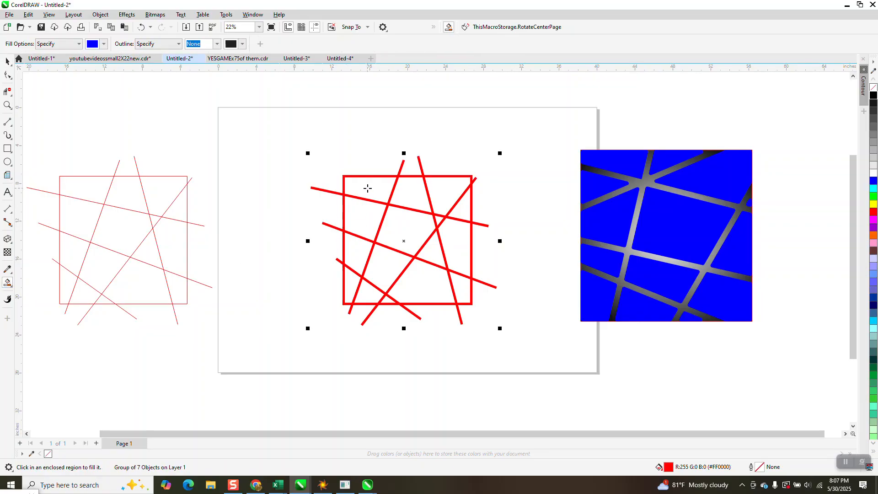
click(366, 186)
click(364, 212)
click(364, 252)
click(349, 283)
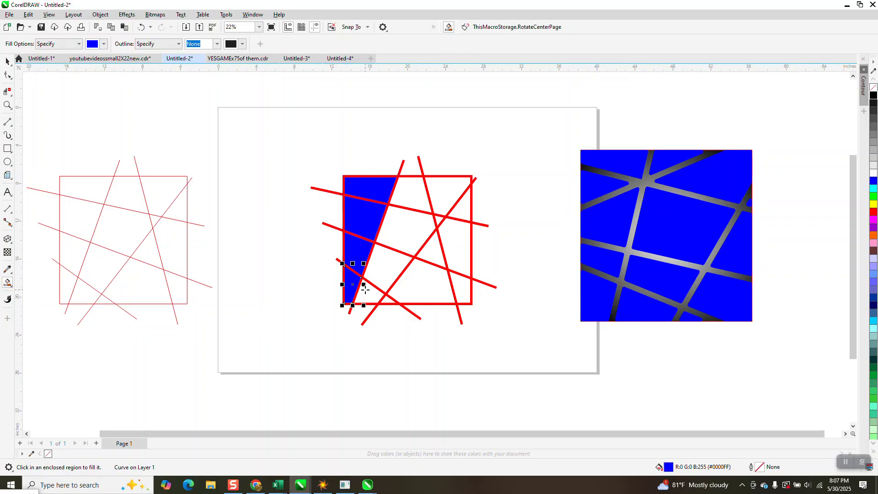
click(379, 298)
click(403, 292)
click(390, 275)
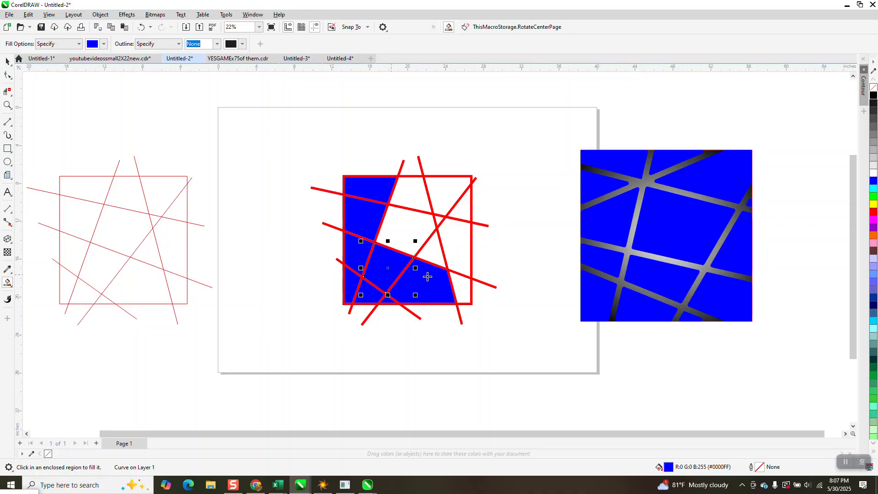
- Smart-fill the remaining right, central and upper regions of the square with blue
click(461, 287)
click(456, 256)
click(439, 220)
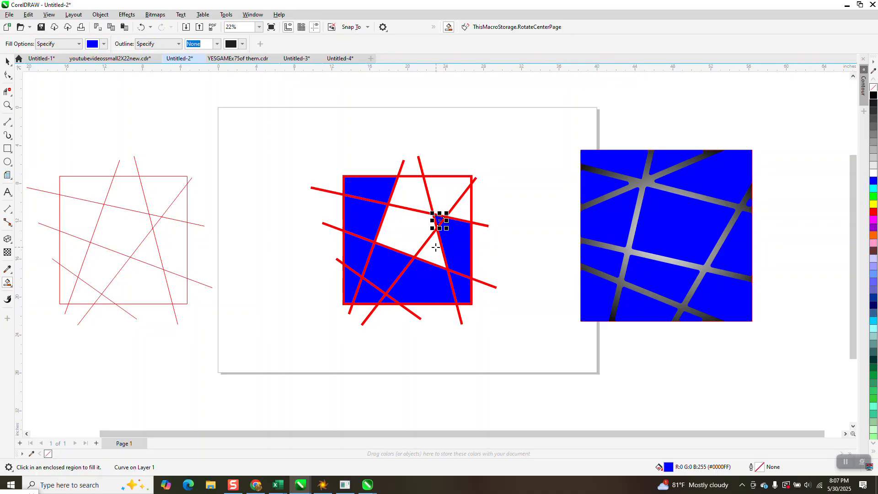
click(433, 251)
click(417, 229)
click(411, 194)
click(438, 189)
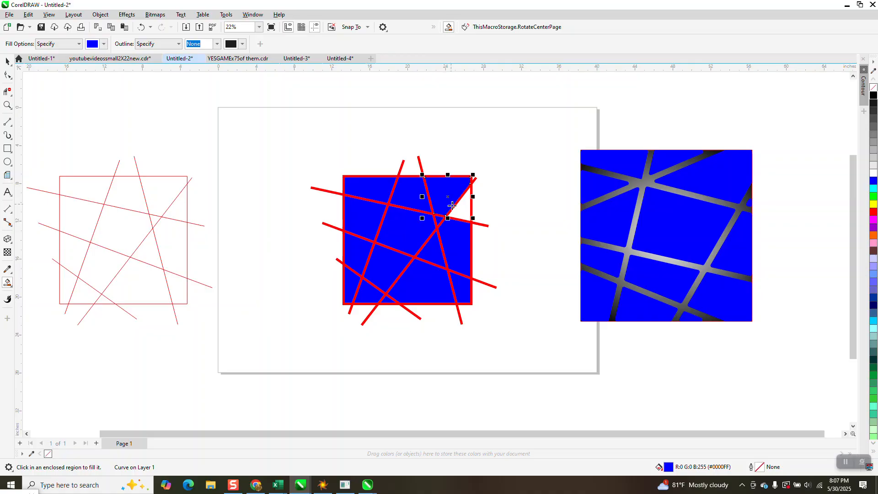
- Move the red line group away from the blue pieces, beyond the right side of the page
click(7, 62)
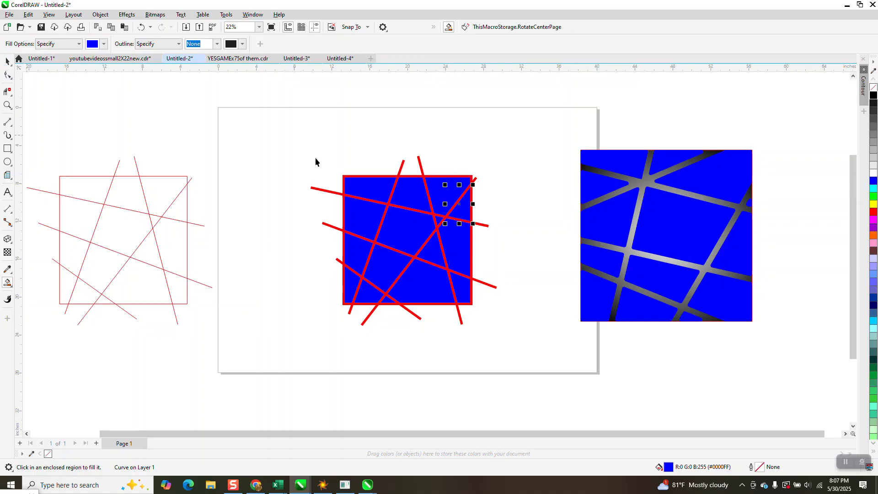
drag(419, 163, 840, 234)
- Remove the fill from all the blue pieces on the page and give them a black outline
click(372, 204)
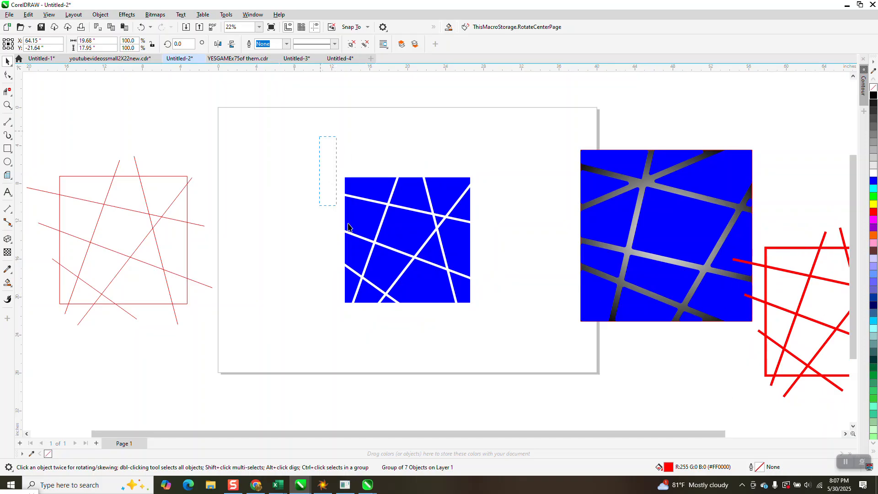
click(873, 93)
click(873, 87)
right_click(872, 94)
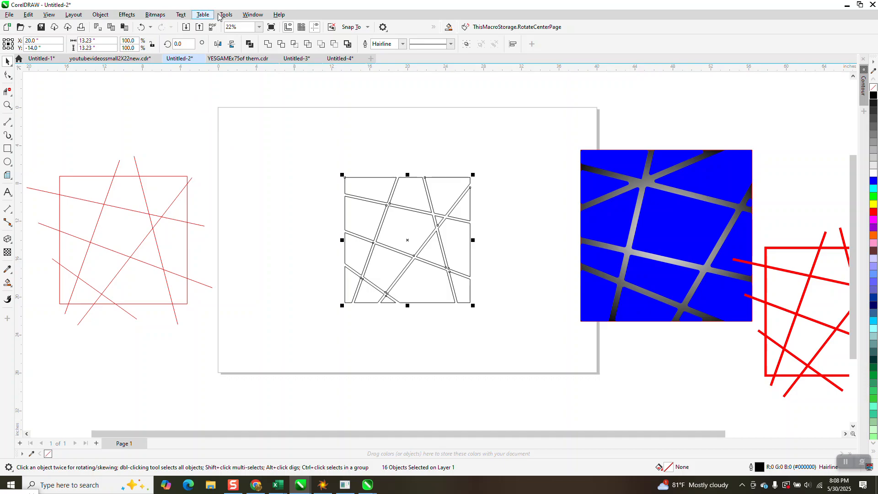
- Round the corners of all the pieces with a 0.2 inch fillet
click(251, 14)
mouse_move(259, 137)
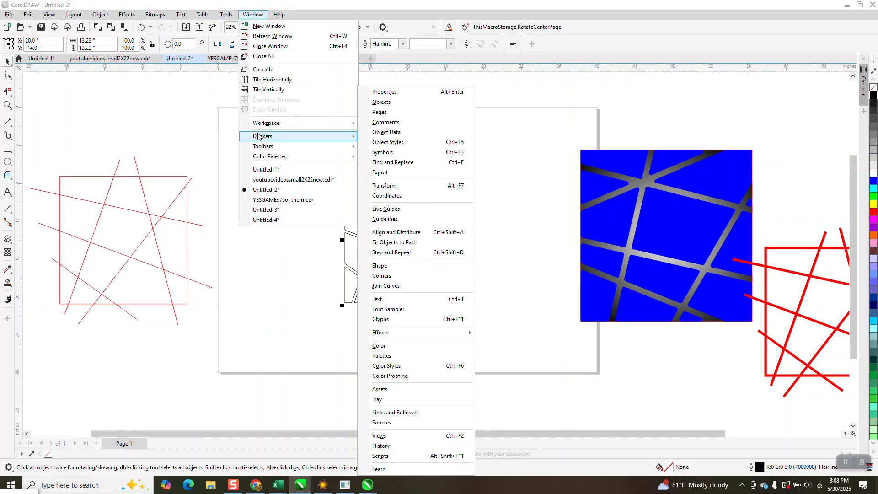
click(382, 275)
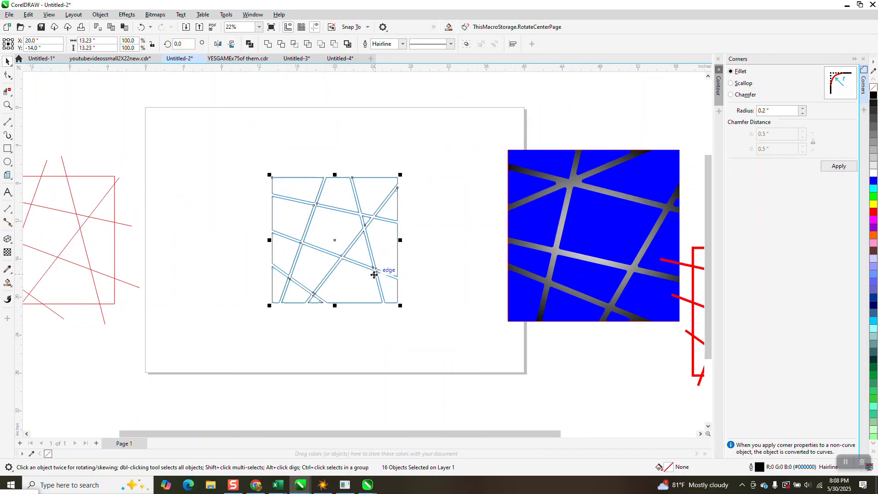
click(839, 167)
click(353, 145)
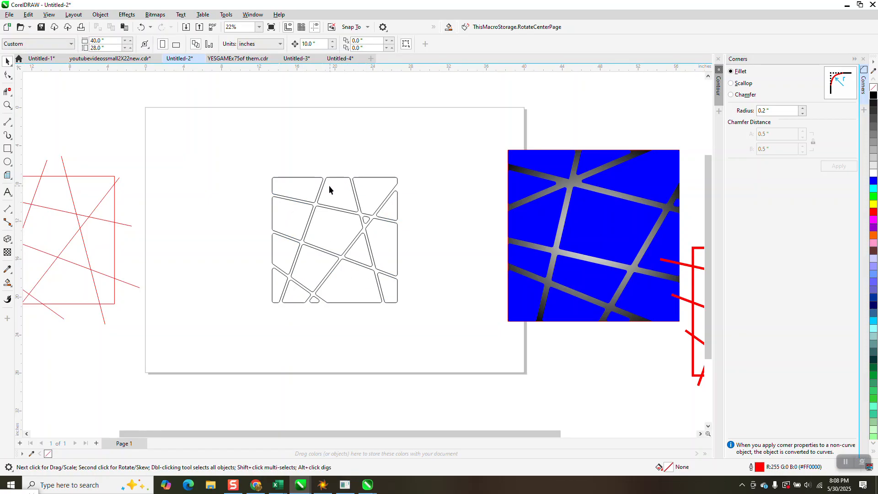
- Fill all the rounded pieces with blue
drag(261, 150, 303, 248)
click(873, 181)
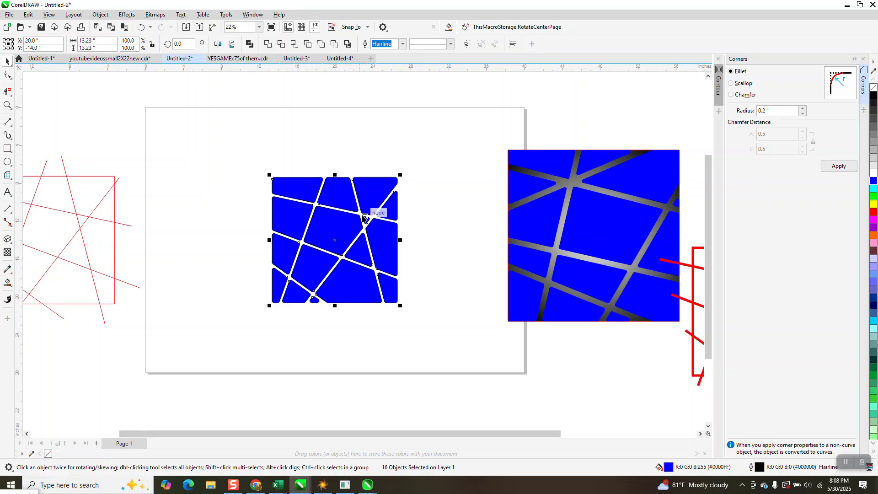
- Select all the blue pieces on the page and add a square frame exactly around their outer edges
click(7, 149)
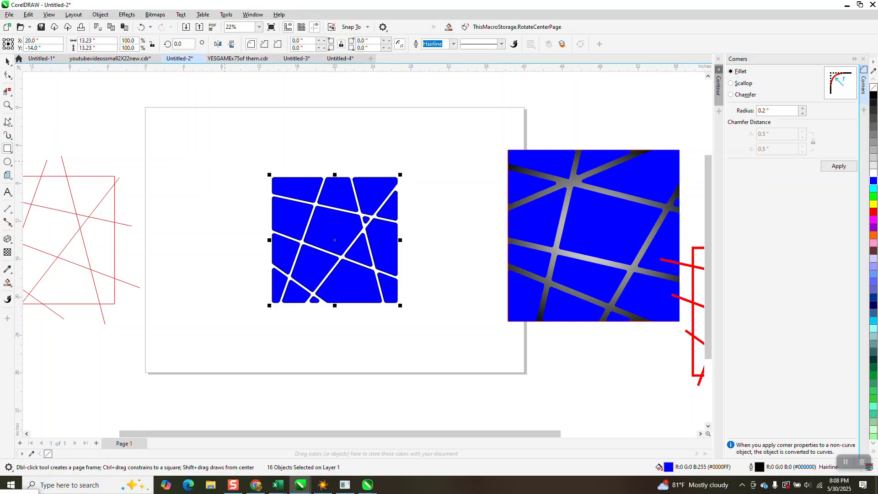
click(7, 62)
drag(247, 161, 453, 313)
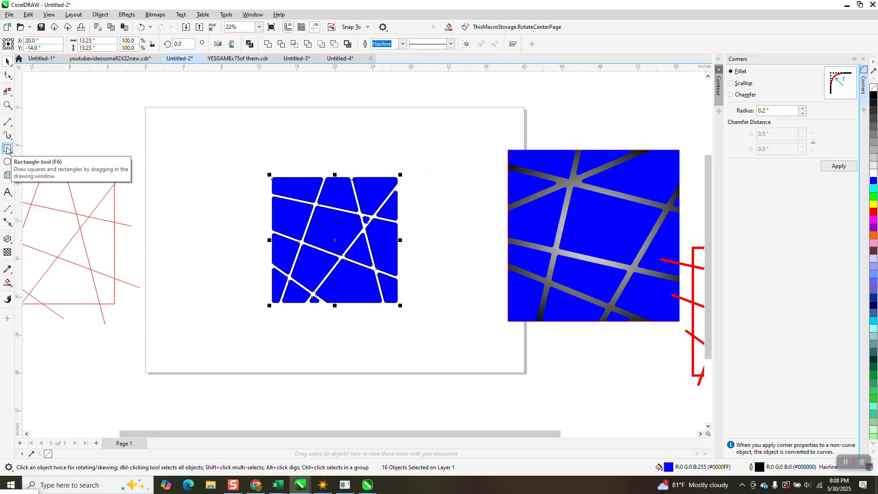
click(8, 149)
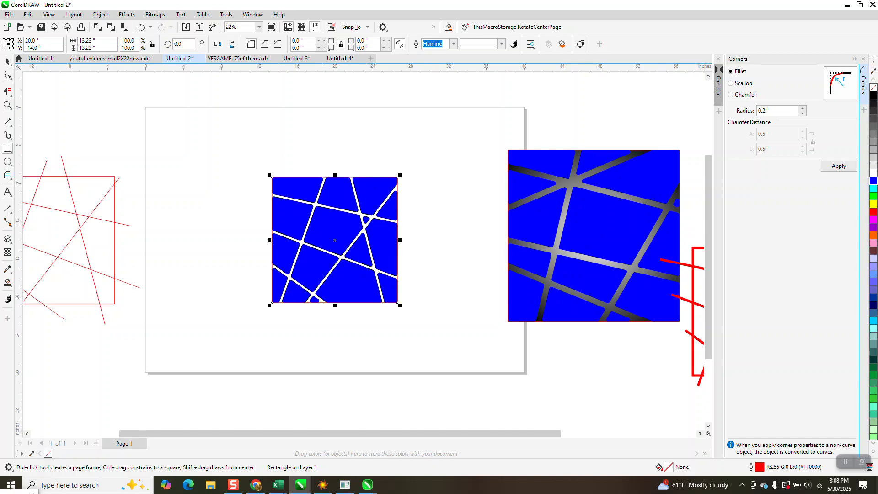
- Fill the new square frame with black and send it behind the blue pieces
click(873, 98)
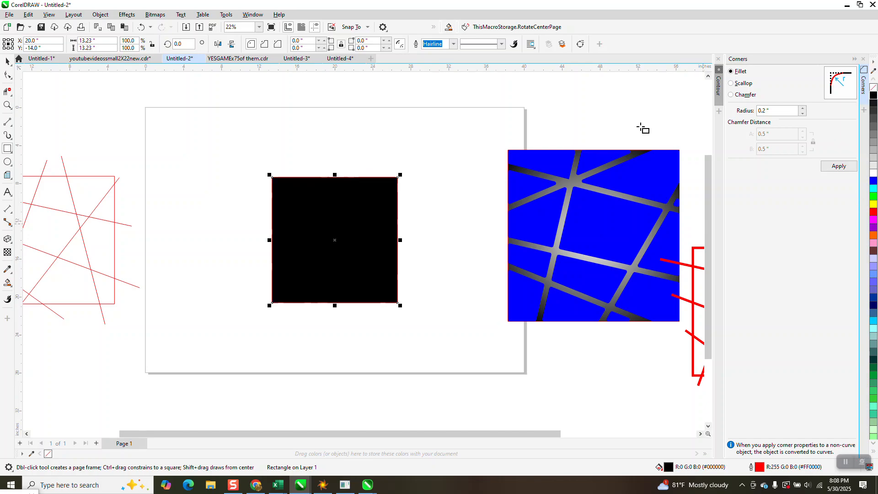
click(100, 15)
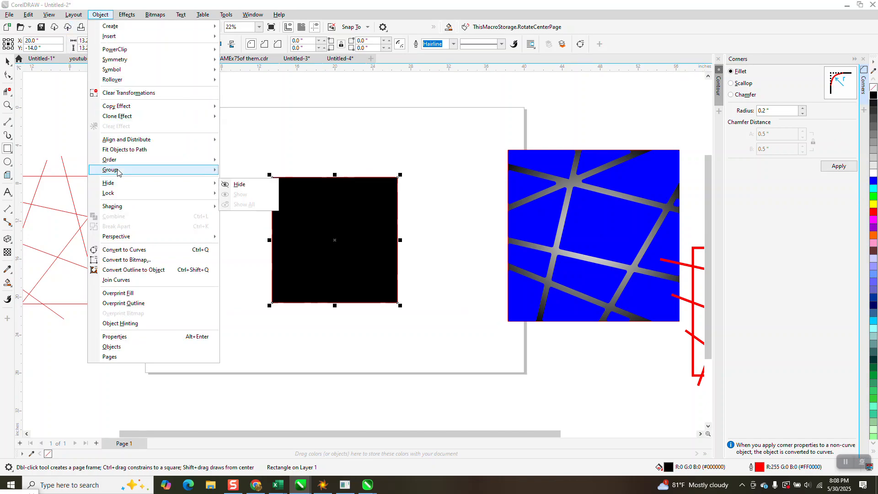
mouse_move(120, 160)
click(249, 172)
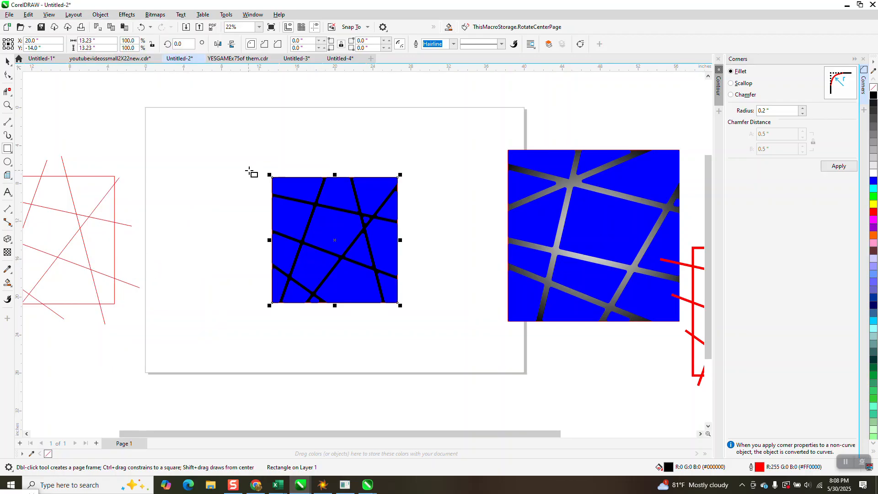
- Give the black backing square an elliptical fountain fill, white at the centre to black outside, stretched towards the square's corners
click(12, 288)
click(28, 285)
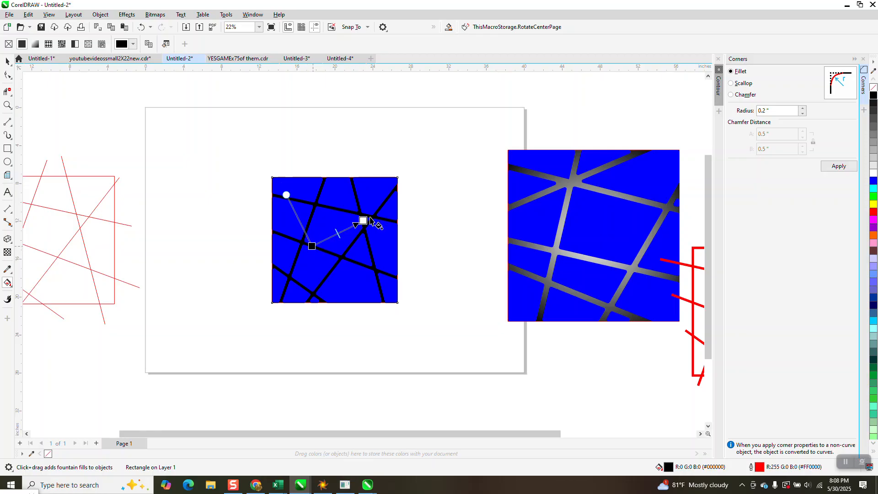
drag(371, 220, 371, 215)
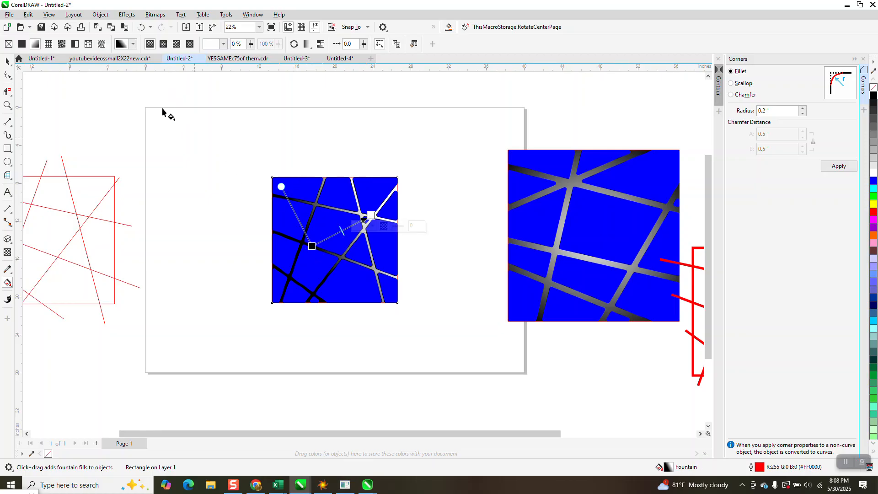
click(164, 43)
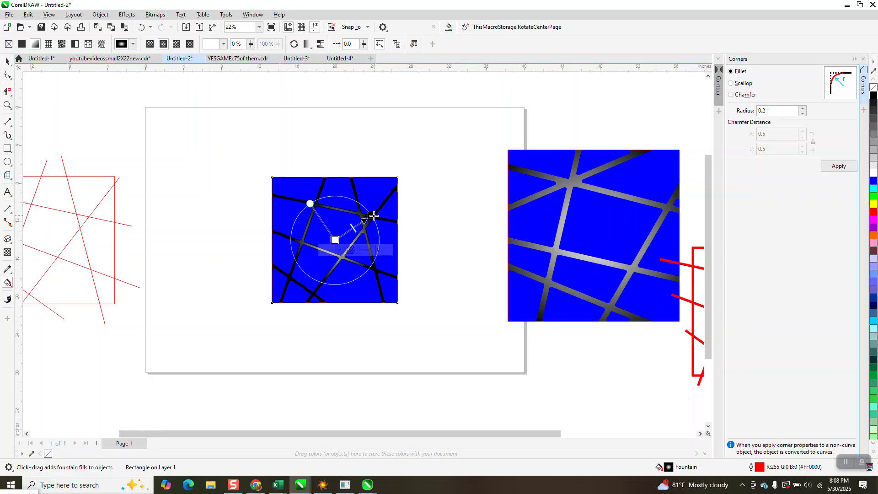
drag(371, 215, 384, 202)
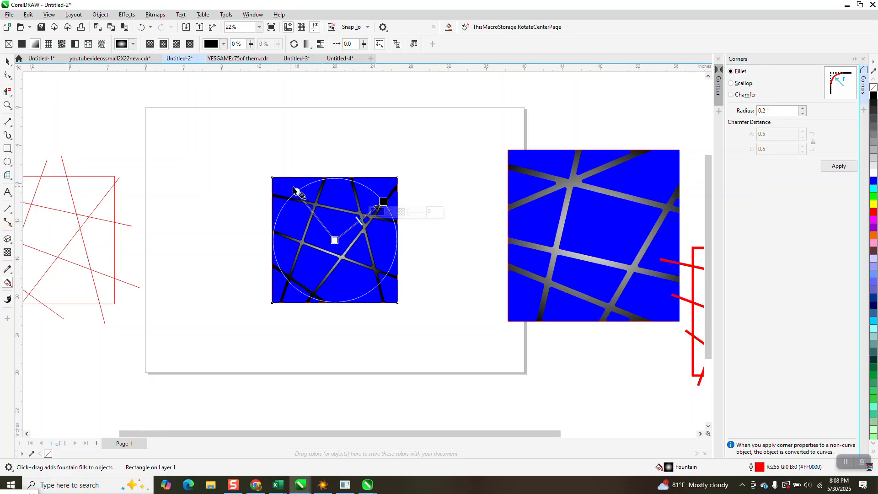
drag(296, 191, 283, 183)
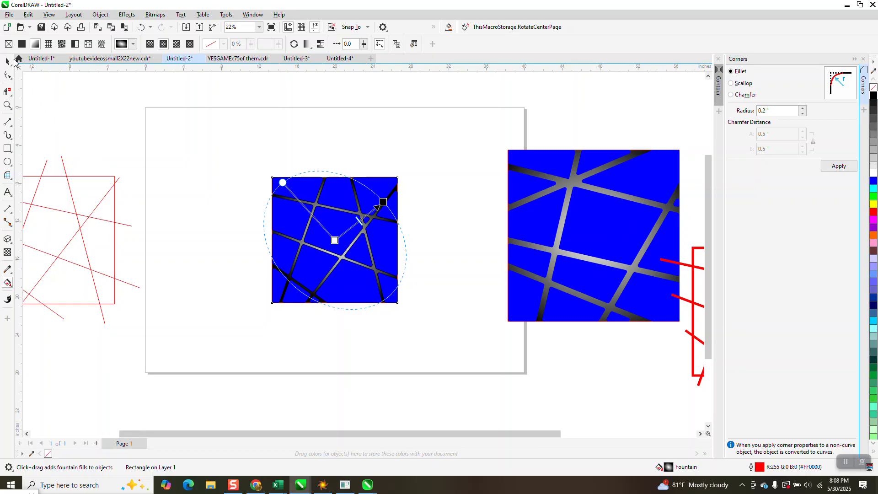
click(11, 62)
click(214, 168)
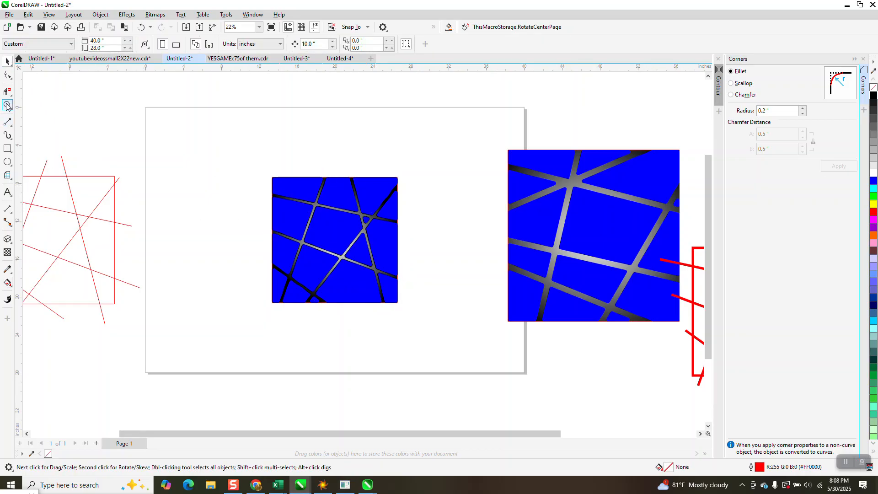
- Inspect the finished blue panel up close and move it off the page, above the larger example
click(8, 105)
drag(268, 176, 424, 312)
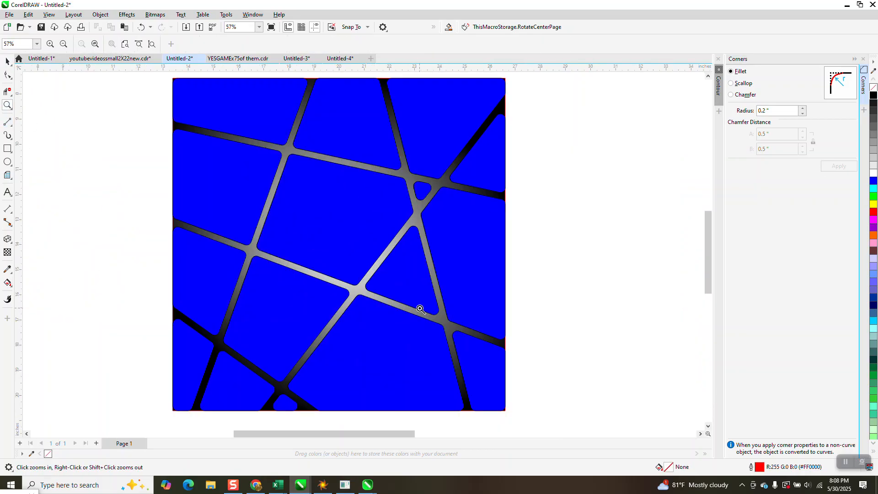
right_click(352, 254)
right_click(353, 255)
click(8, 62)
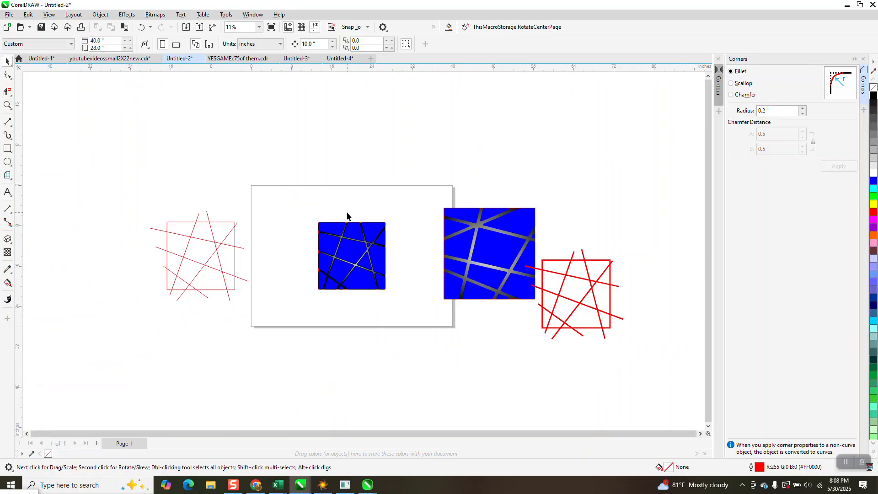
drag(416, 327, 416, 326)
drag(362, 255, 460, 131)
- Centre the hairline red square and its crossing lines on the page and group them
drag(147, 203, 311, 317)
key(p)
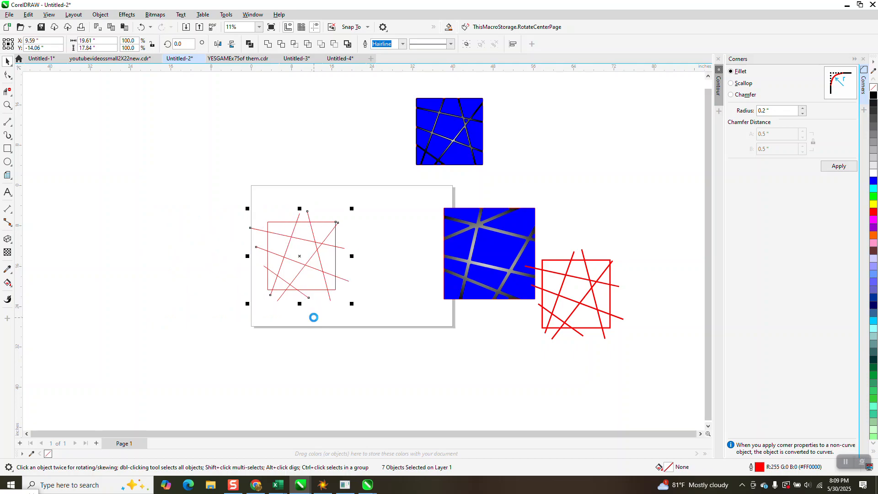
click(100, 14)
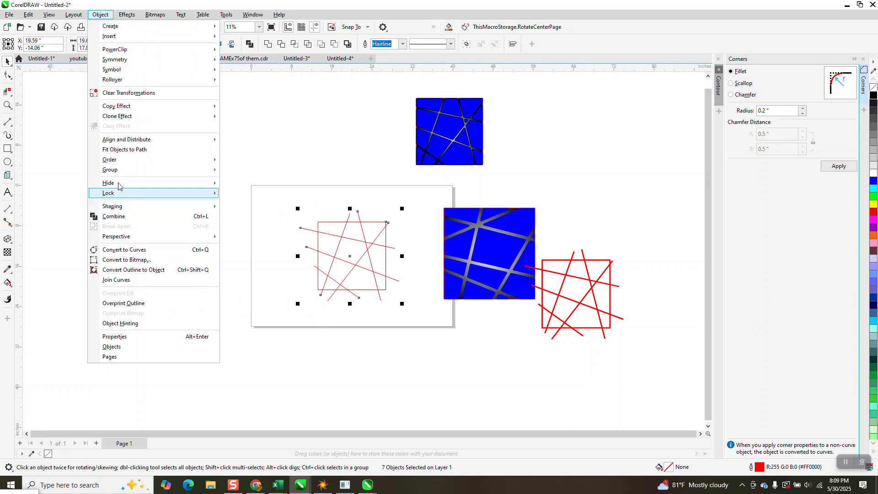
mouse_move(201, 170)
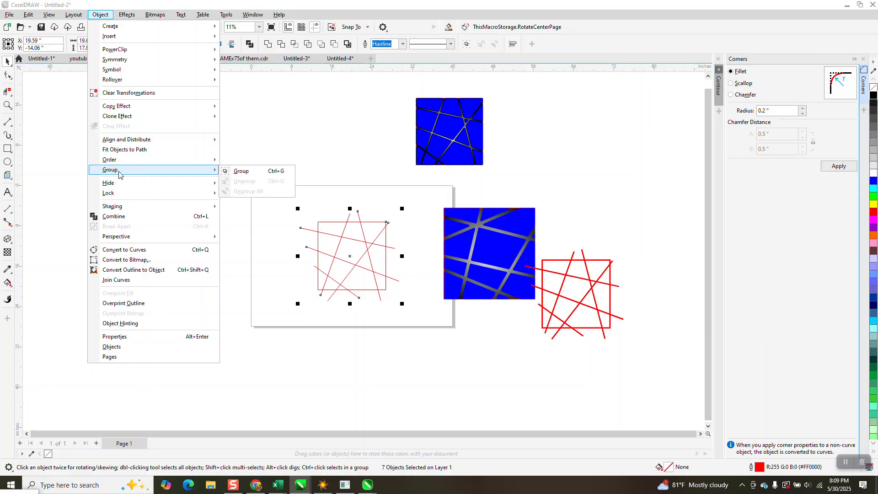
click(250, 173)
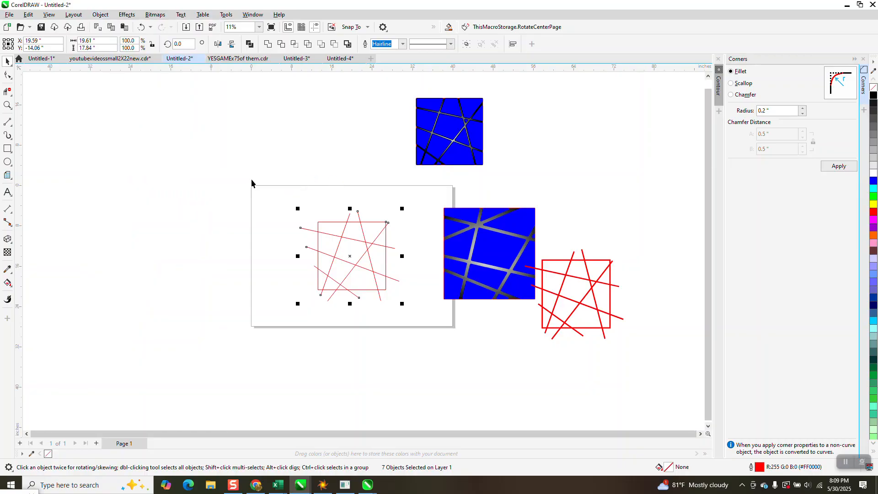
- Fill every region enclosed by the red lines within the square with blue, no outline, using Smart Fill
click(8, 285)
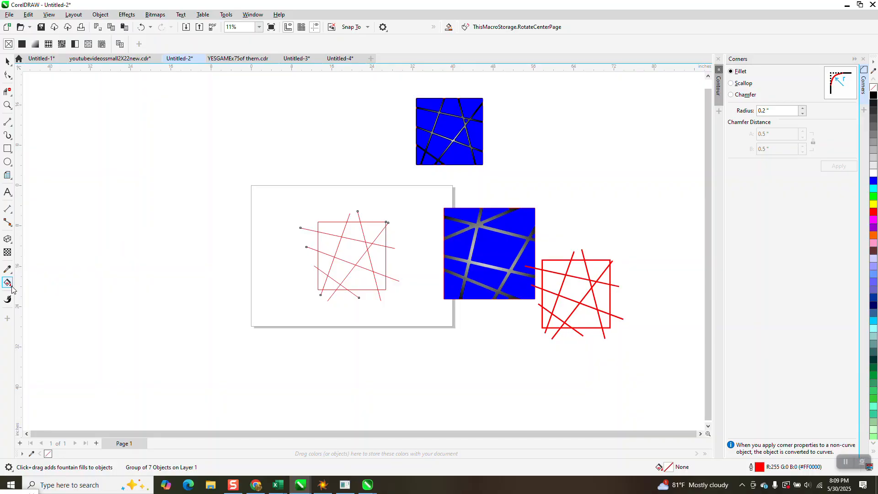
drag(8, 284, 33, 288)
click(40, 293)
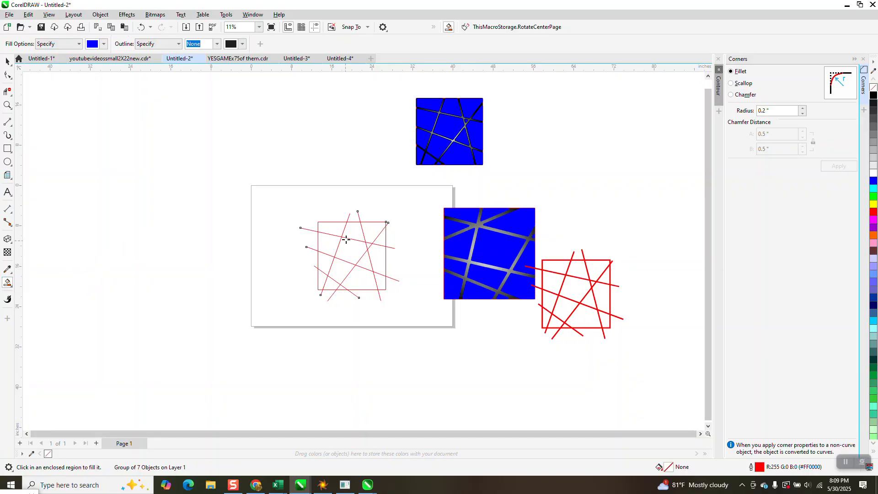
click(335, 226)
click(327, 243)
click(326, 268)
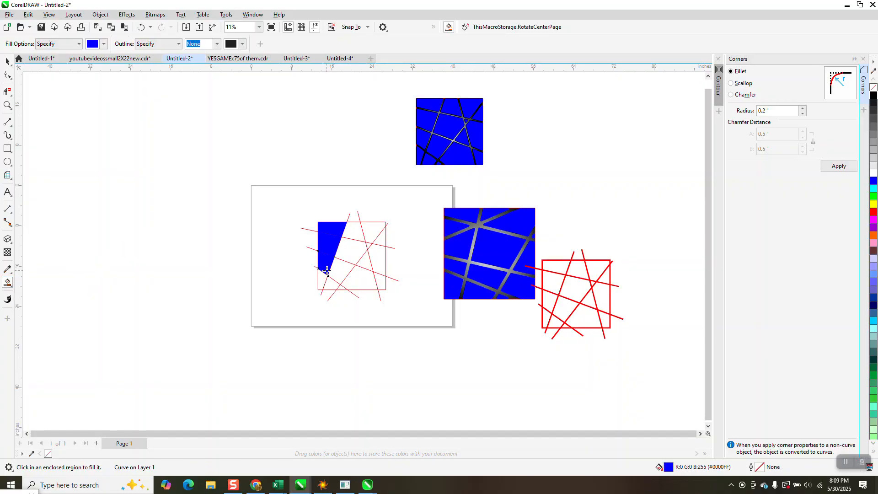
click(326, 276)
click(334, 283)
click(345, 270)
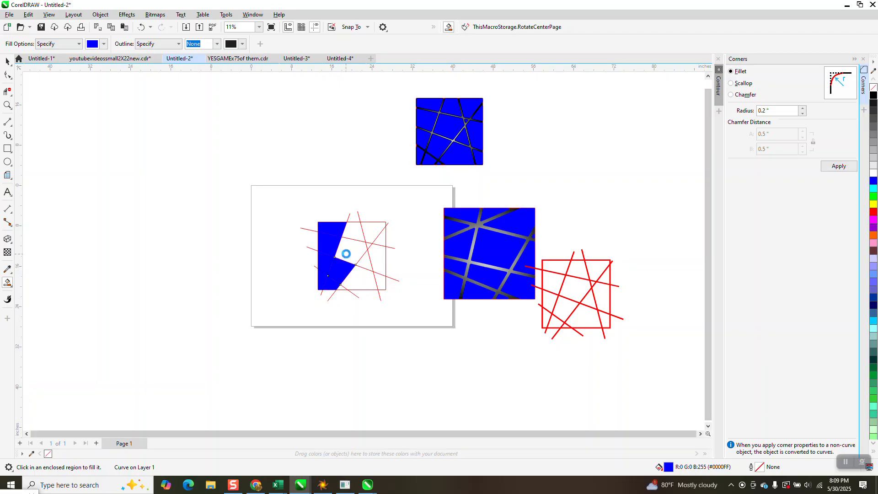
click(345, 251)
click(353, 229)
click(372, 231)
click(380, 240)
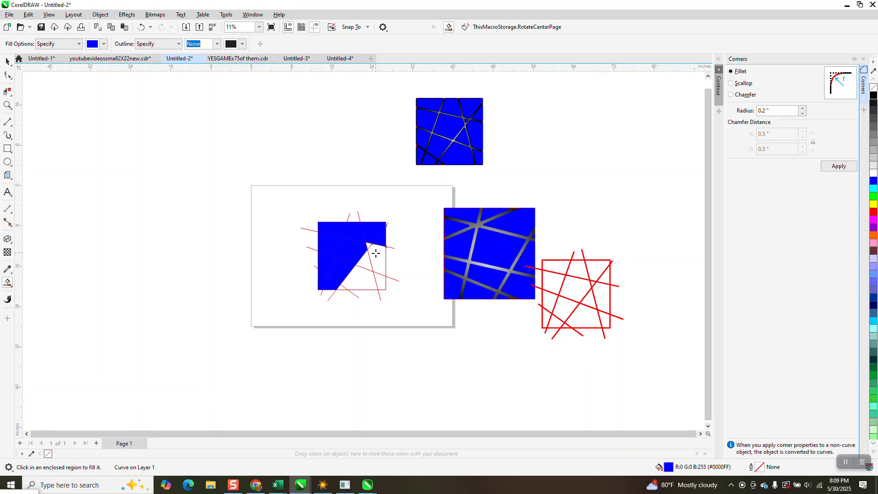
click(372, 256)
click(366, 262)
click(362, 276)
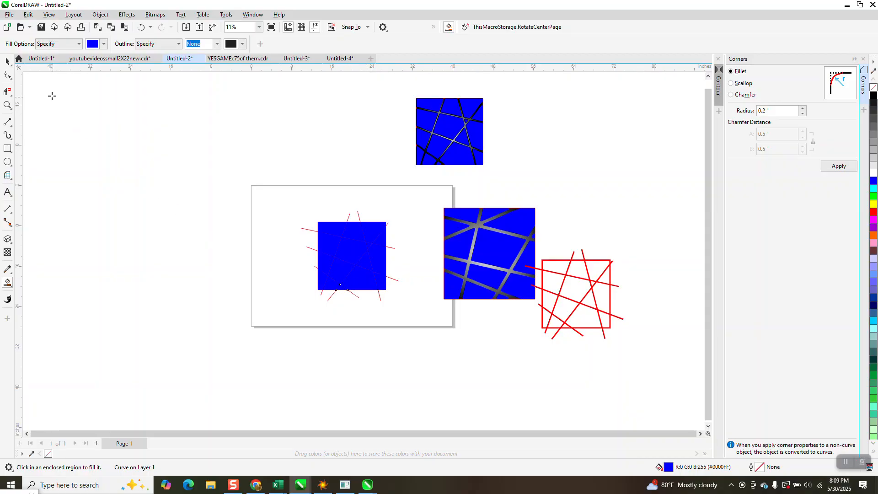
- Move the red line group away from the blue pieces, beyond the left side of the page
click(7, 61)
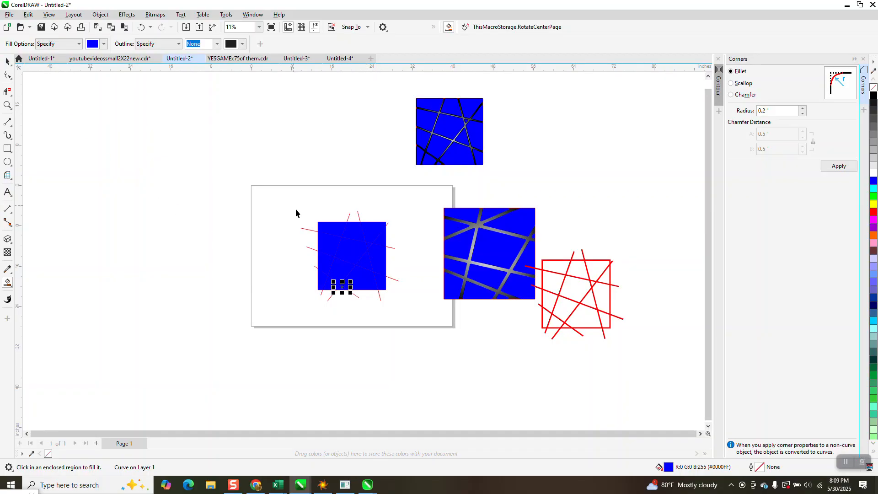
click(308, 231)
key(shift+Left)
key(shift+Left)
key(shift+Left)
key(shift+Left)
key(shift+Left)
key(shift+Left)
key(shift+Left)
key(shift+Left)
key(shift+Left)
key(shift+Left)
key(shift+Left)
key(shift+Left)
key(shift+Left)
key(shift+Left)
key(shift+Left)
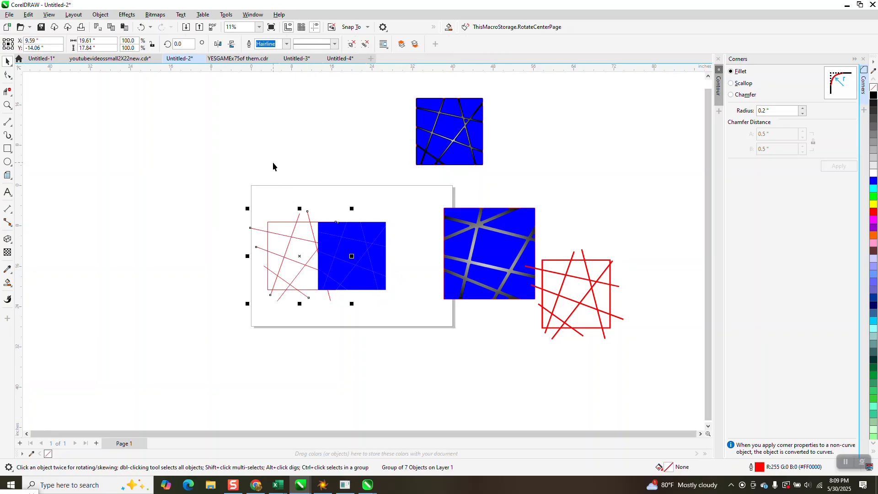
- Replace the fill of all the blue pieces on the page with a black outline and group the pieces
drag(282, 169, 393, 284)
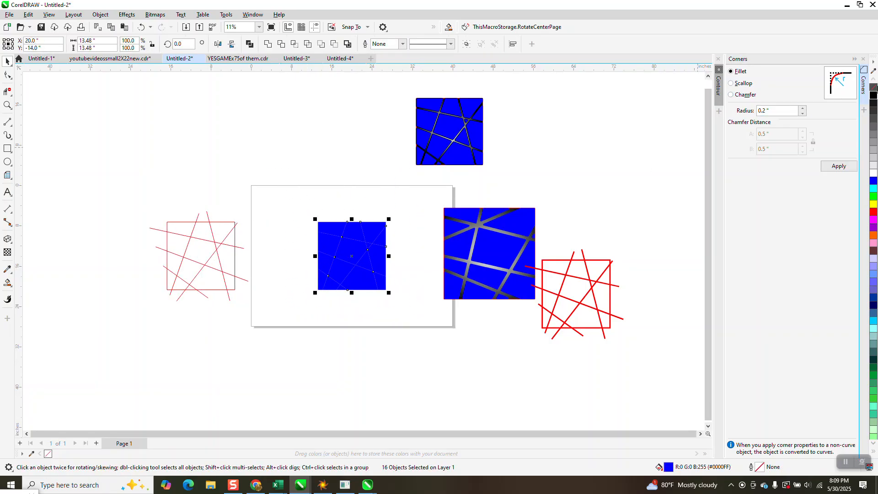
click(874, 87)
right_click(873, 95)
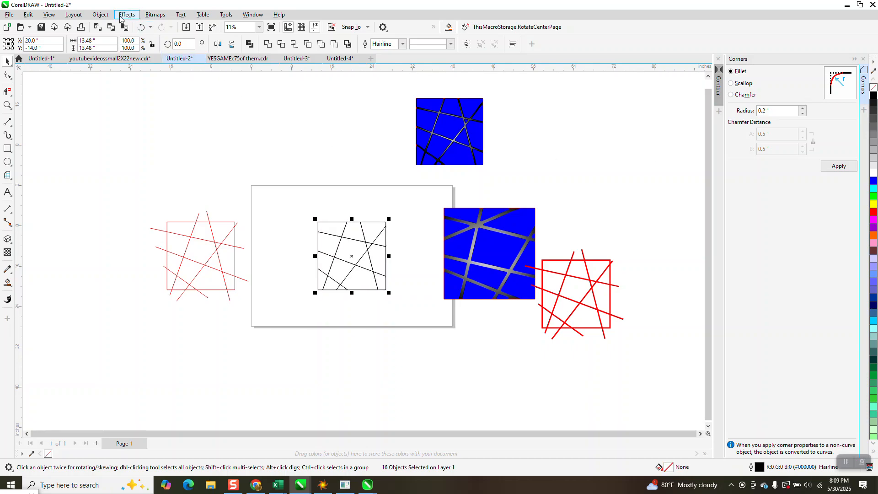
click(101, 14)
mouse_move(138, 171)
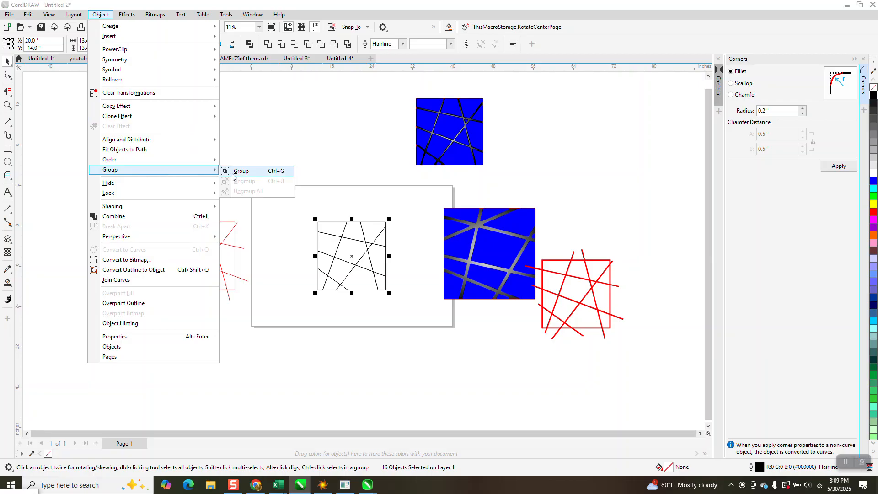
click(238, 171)
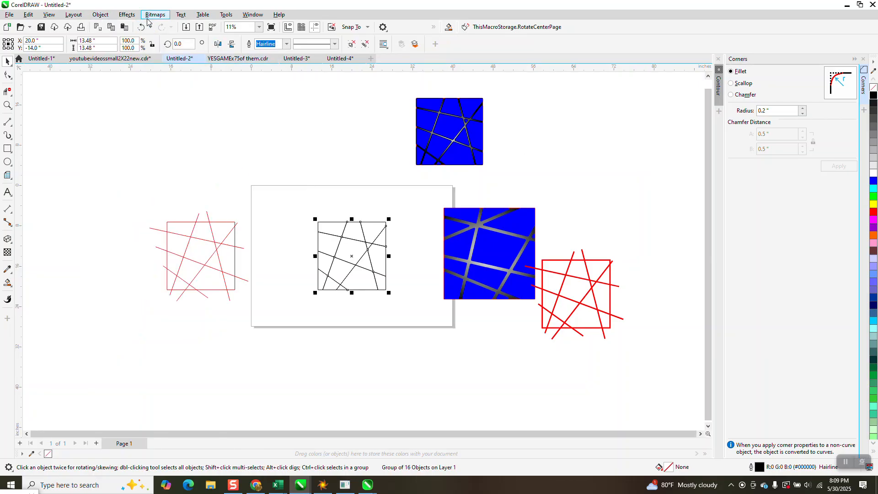
- Apply an inside contour of 1 step with a 0.3 inch offset and red outline to the grouped pieces
click(127, 14)
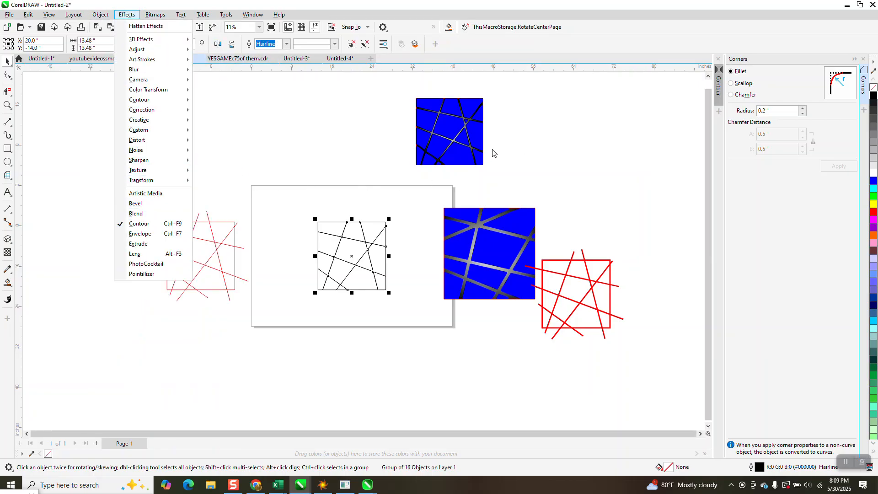
click(863, 85)
click(862, 85)
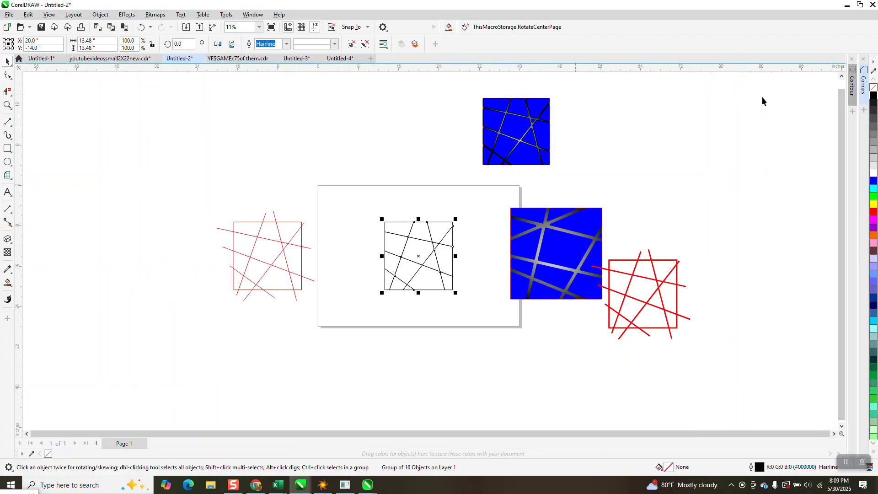
click(850, 91)
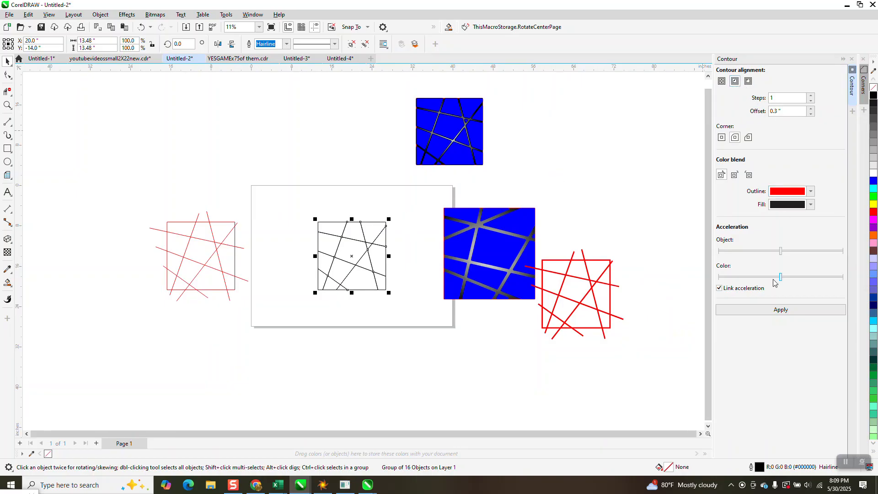
click(782, 310)
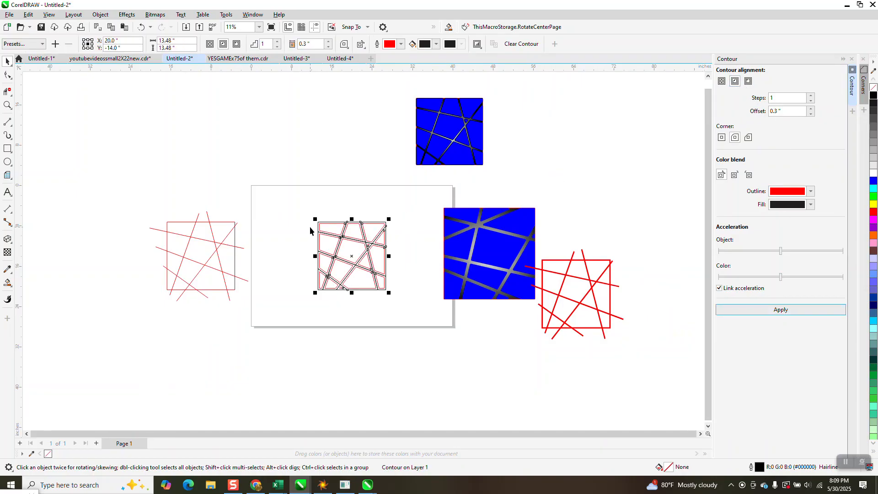
key(z)
drag(300, 217, 417, 302)
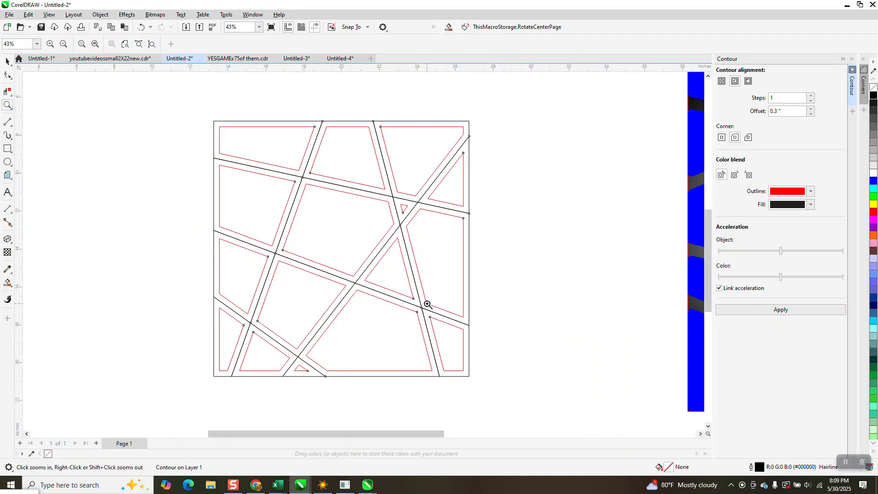
- Break the contour apart and delete the original black-outlined pieces, keeping the red contour shapes
click(8, 62)
click(99, 15)
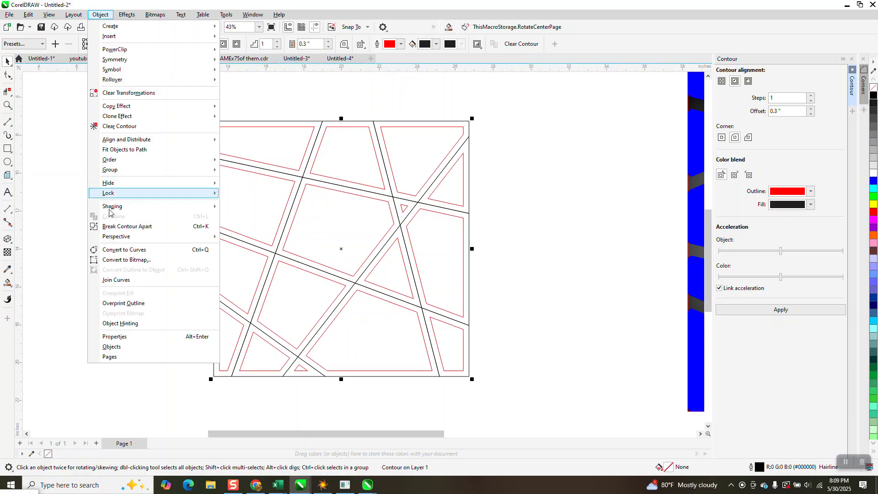
click(120, 229)
click(120, 198)
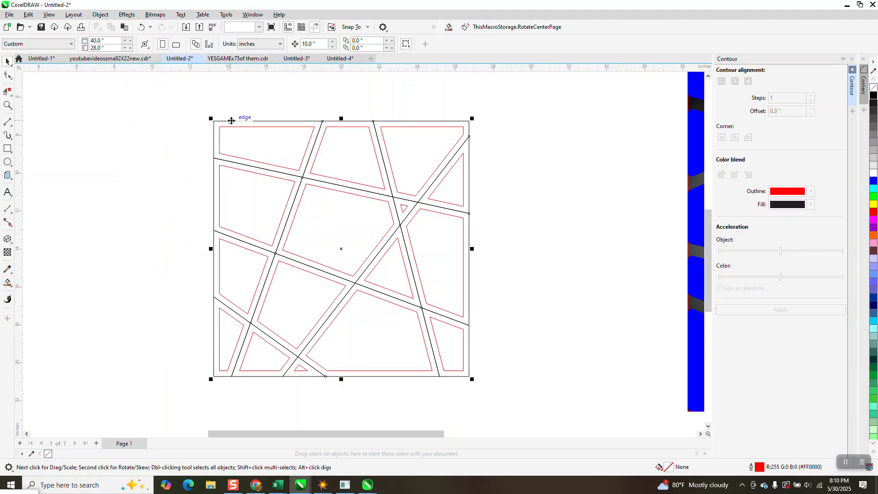
drag(230, 123, 37, 124)
key(Delete)
- Show the Corners settings and ungroup the red contour pieces
click(228, 128)
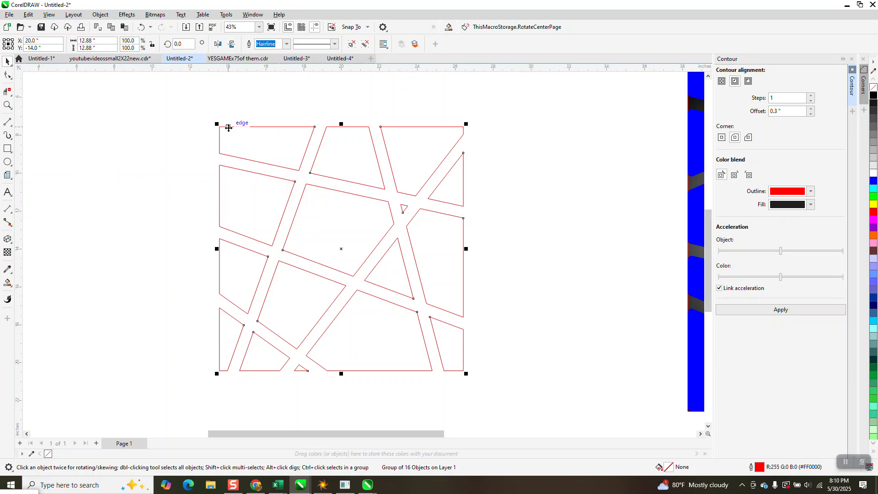
click(863, 87)
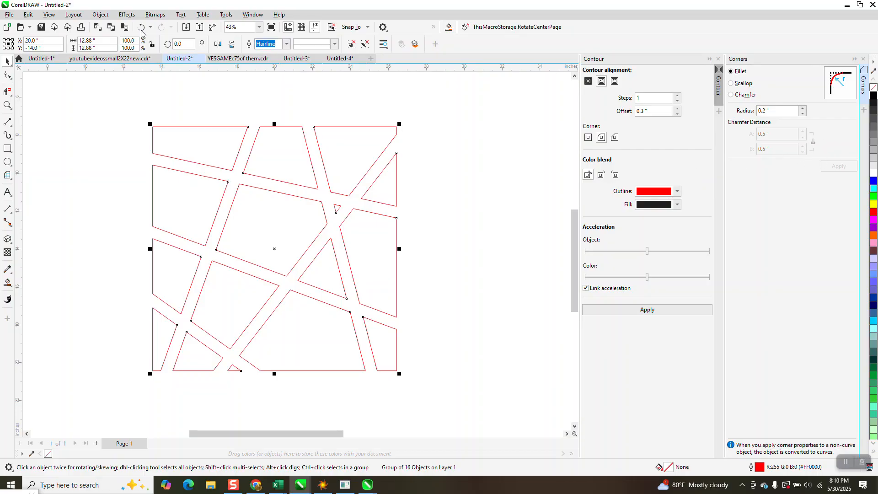
click(101, 14)
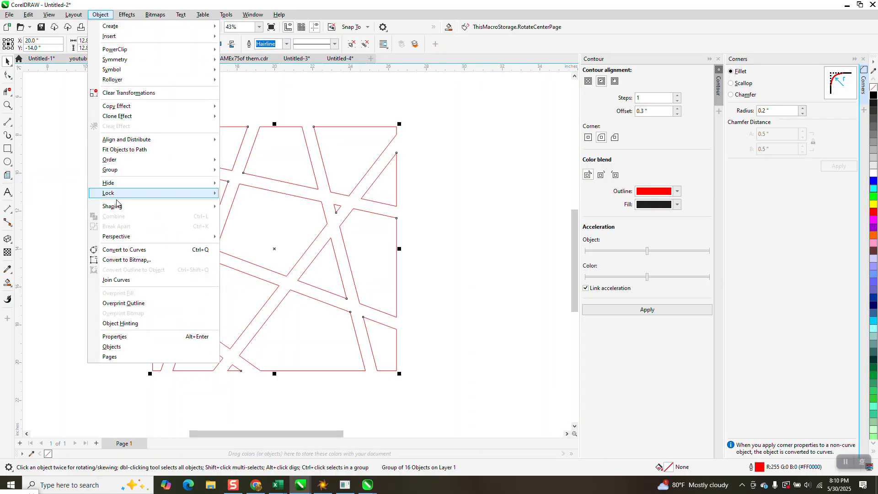
mouse_move(214, 172)
click(237, 181)
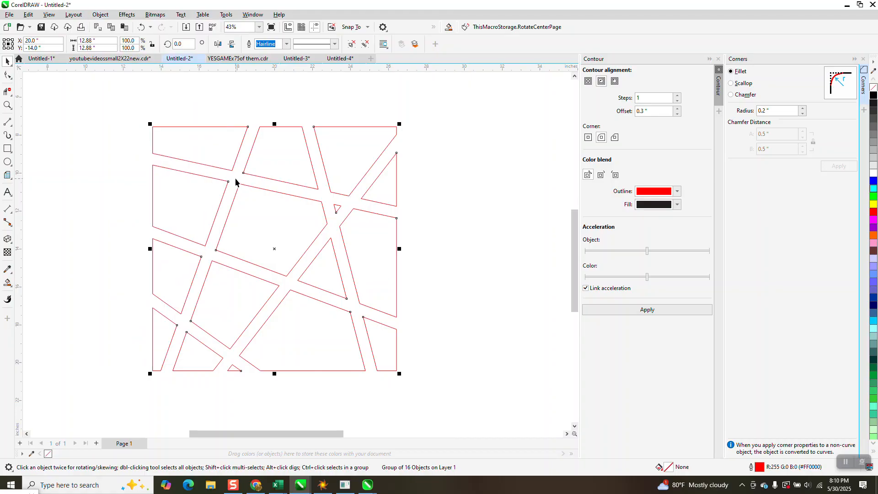
click(444, 174)
click(187, 137)
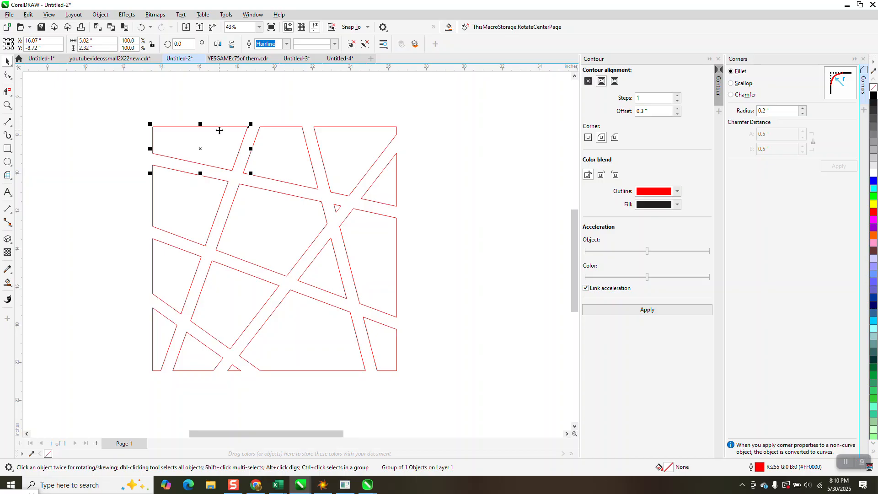
- Try to convert all the ungrouped red pieces to curves at once
drag(118, 98, 443, 391)
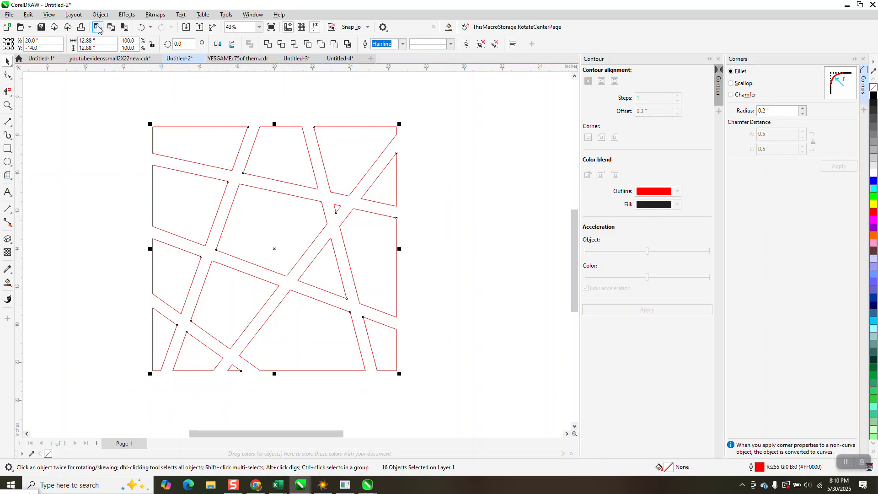
click(100, 14)
click(129, 248)
click(122, 244)
click(188, 160)
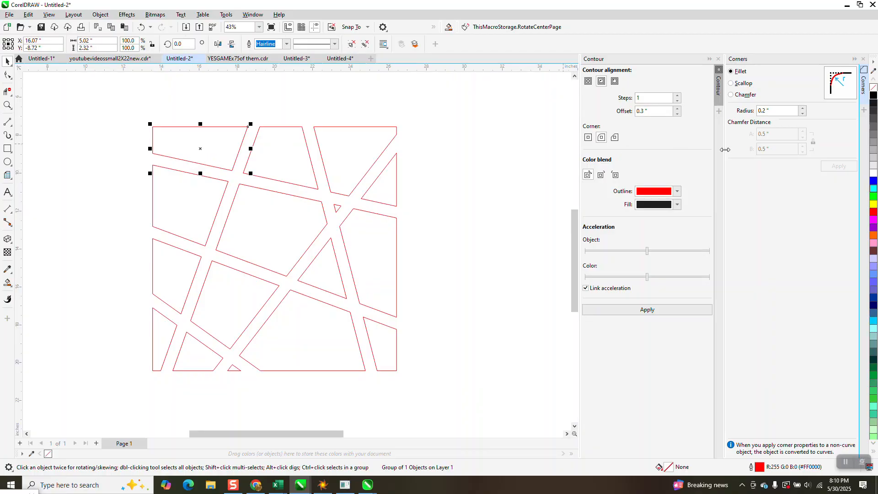
- Delete the upper-left red piece of the panel and undo the deletion
click(398, 127)
click(175, 133)
key(Delete)
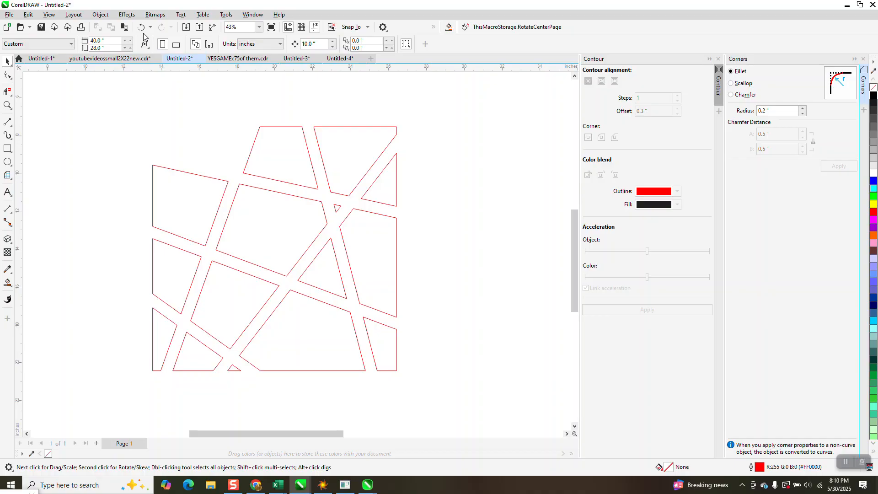
click(127, 14)
key(Escape)
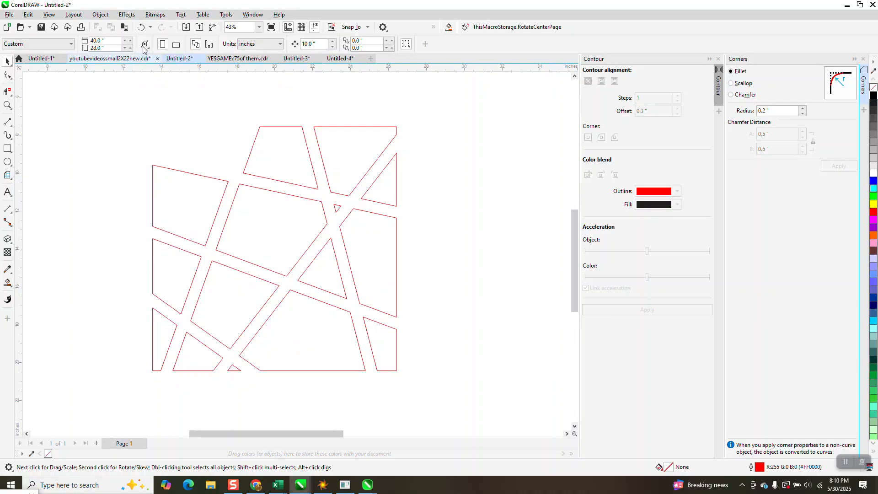
click(141, 27)
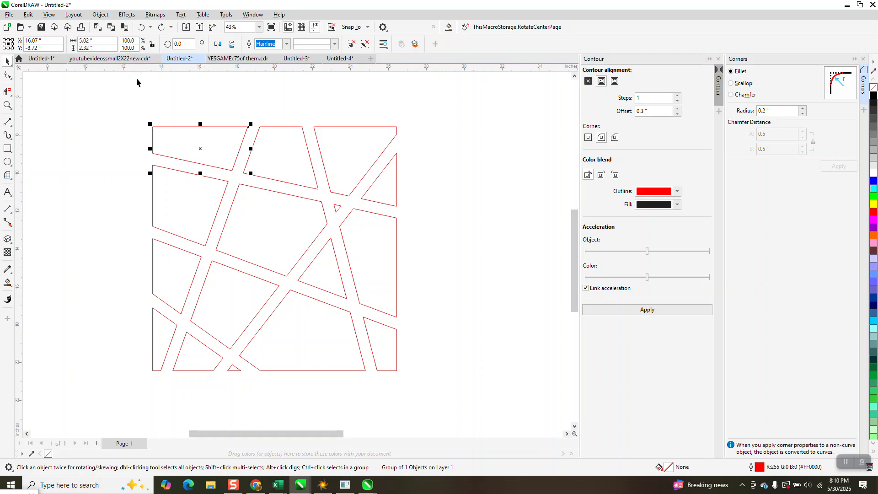
- Try again to convert the whole selection of red pieces to curves and check the upper-left piece
drag(142, 99, 389, 359)
drag(445, 413, 445, 414)
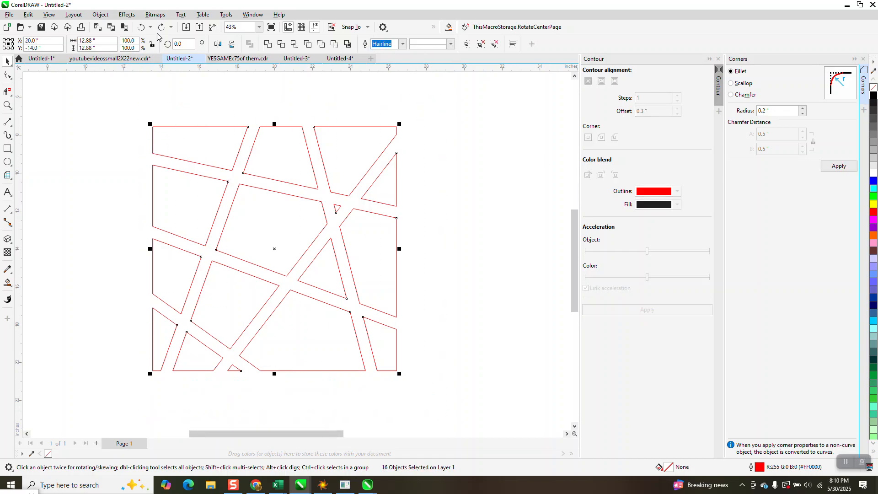
click(100, 14)
click(140, 249)
click(208, 148)
click(211, 137)
click(231, 168)
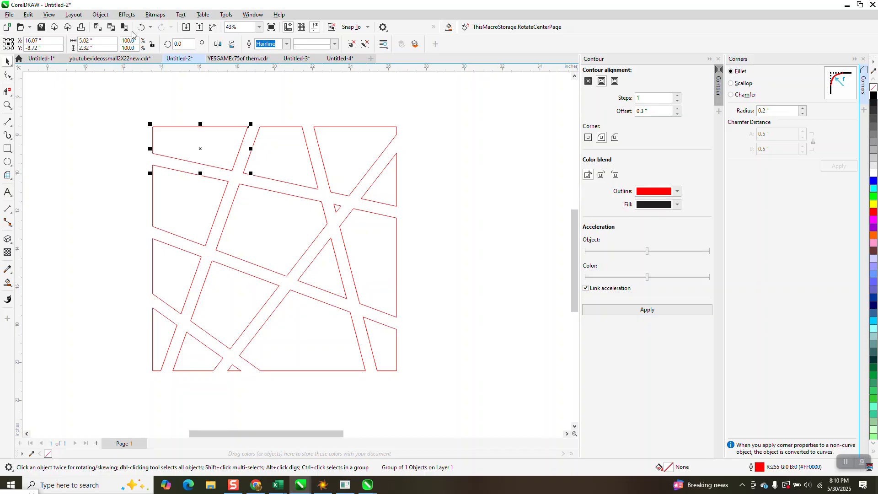
- Try converting only the upper-left piece to curves and filleting its corners at 0.2 inch, and undo both changes
click(101, 15)
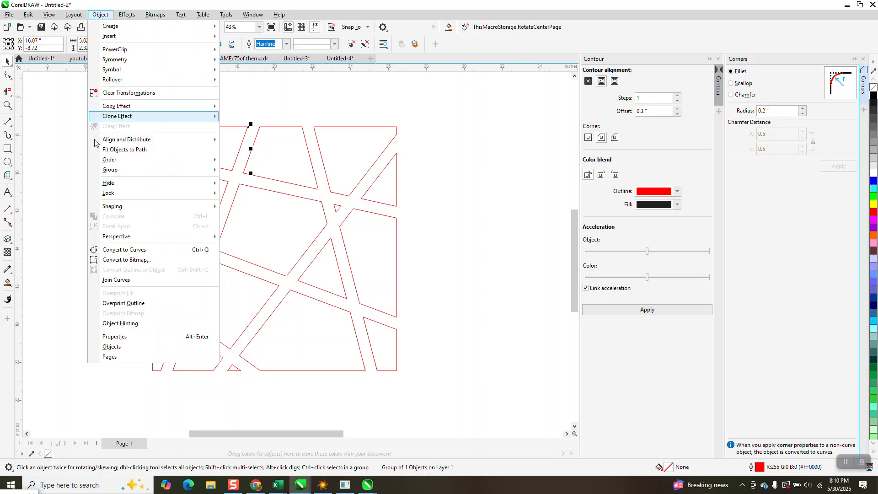
click(120, 249)
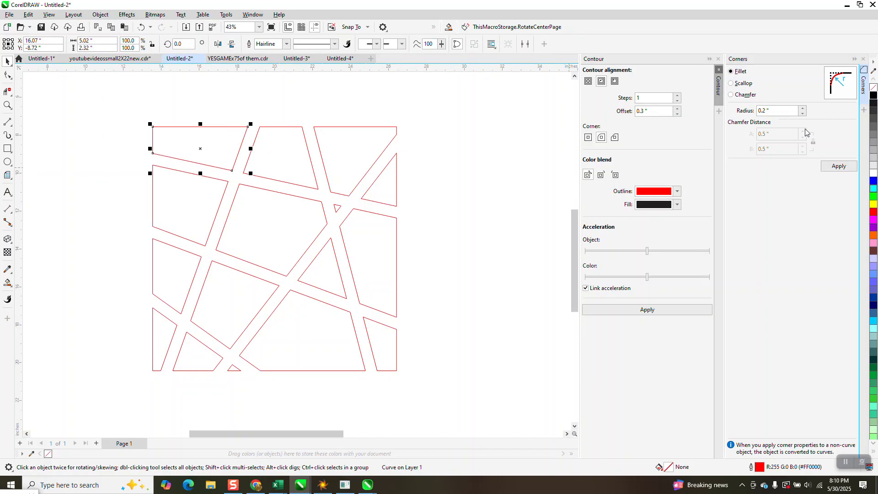
click(837, 168)
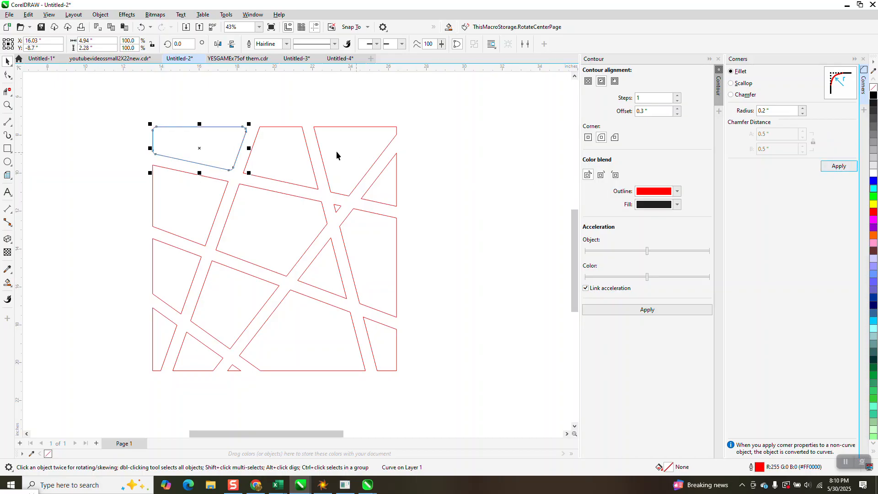
click(309, 159)
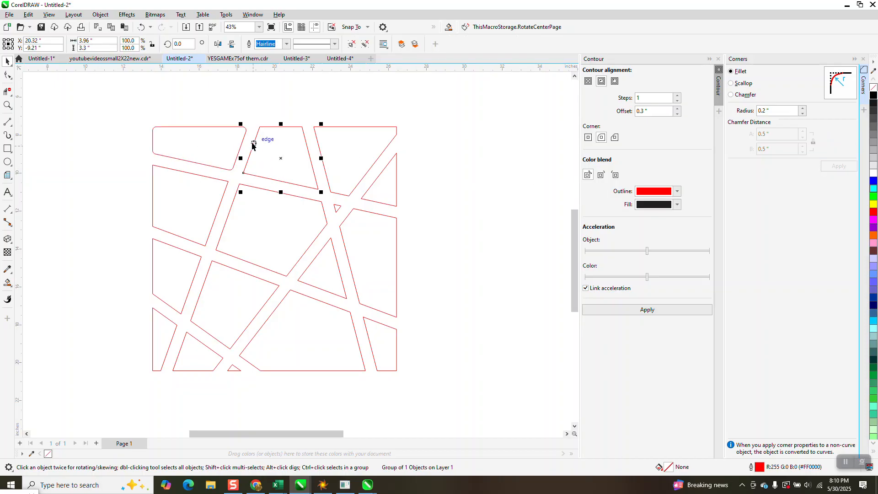
click(141, 27)
click(141, 27)
- Group all the red pieces and convert the group to curves
key(ctrl+a)
click(100, 14)
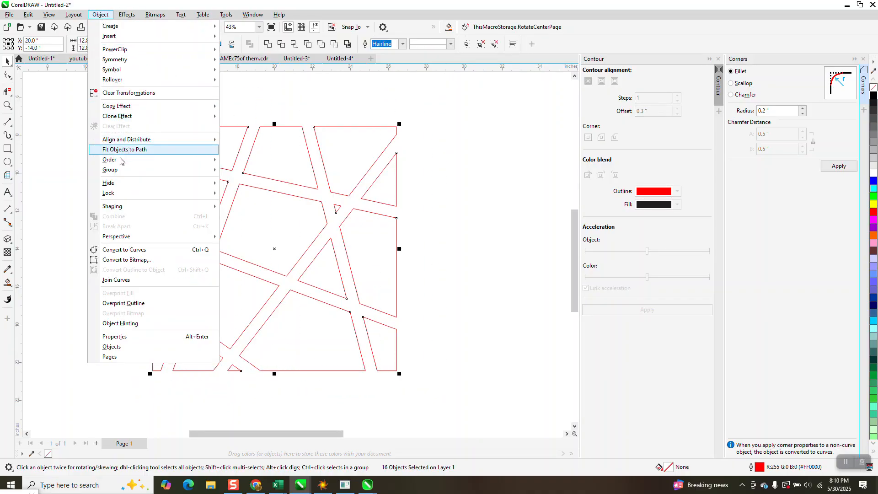
mouse_move(124, 176)
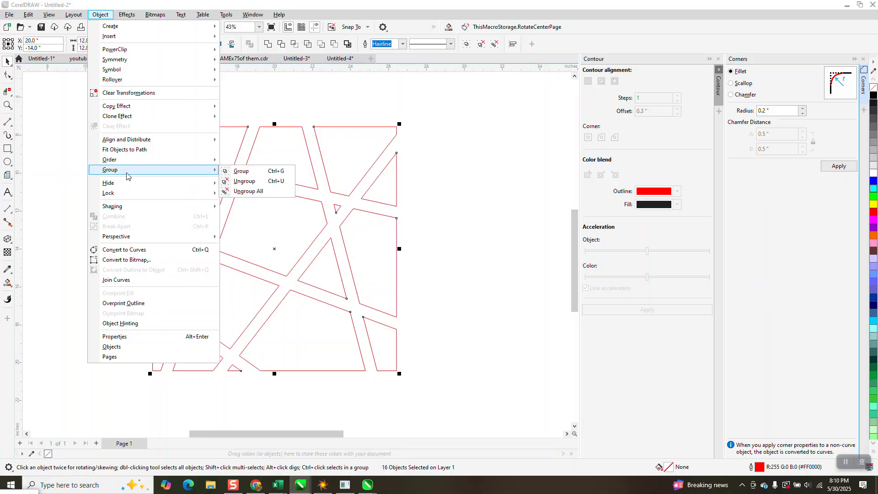
click(235, 171)
click(100, 14)
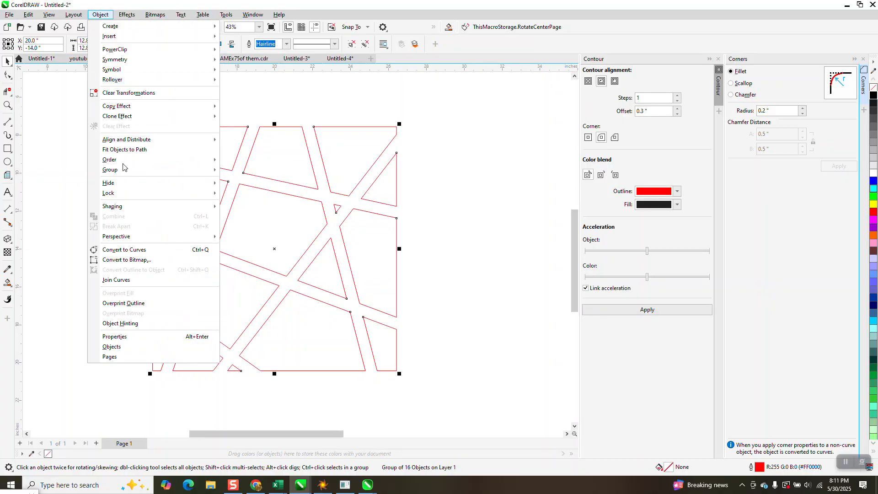
click(139, 250)
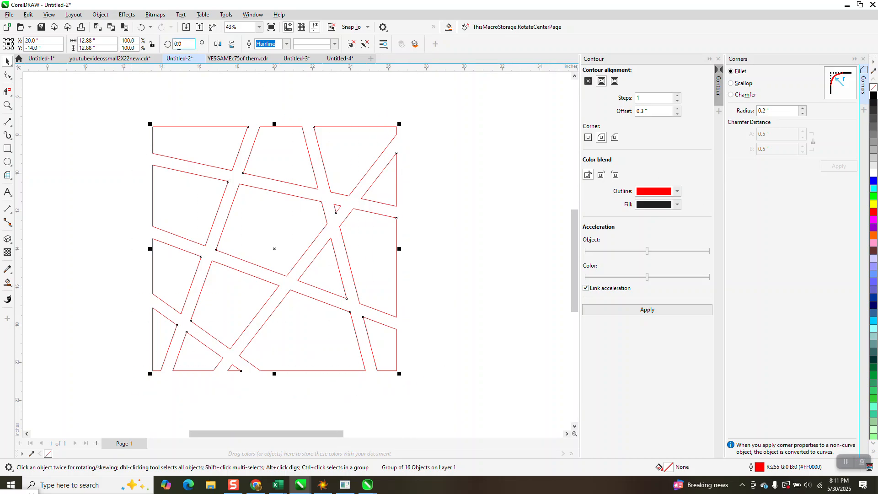
- Ungroup the converted red pieces into individual curves
click(100, 14)
mouse_move(130, 170)
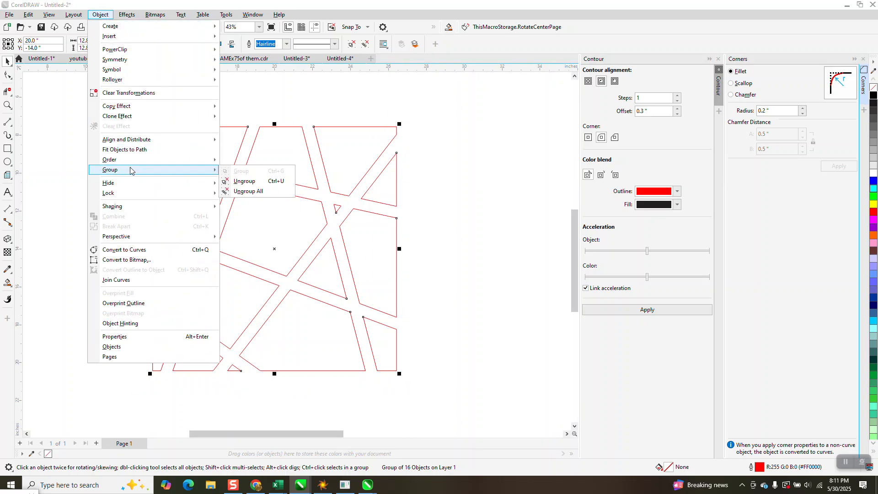
click(255, 180)
- Select all the red pieces and fillet their corners with a 0.2 inch radius
click(219, 122)
click(218, 127)
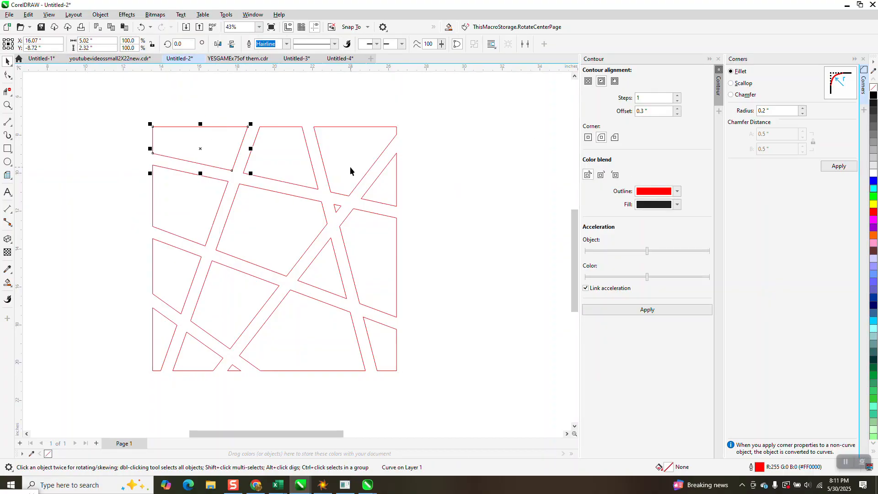
shift+click(297, 155)
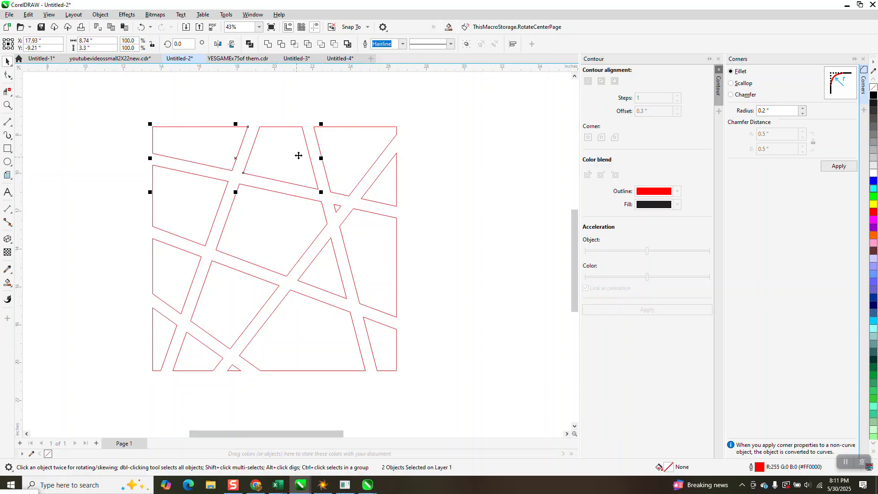
shift+click(336, 152)
shift+click(389, 195)
shift+click(340, 211)
shift+click(302, 219)
shift+click(188, 274)
shift+click(224, 294)
shift+click(275, 317)
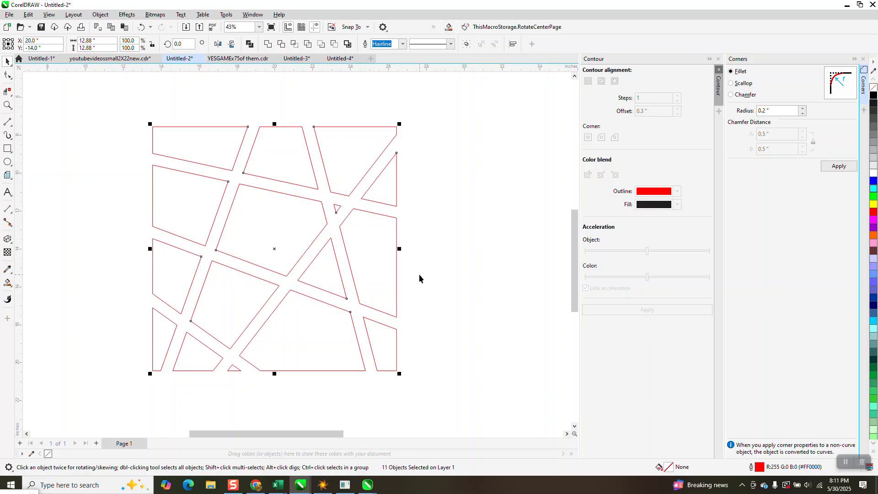
shift+click(236, 371)
shift+click(162, 346)
click(837, 167)
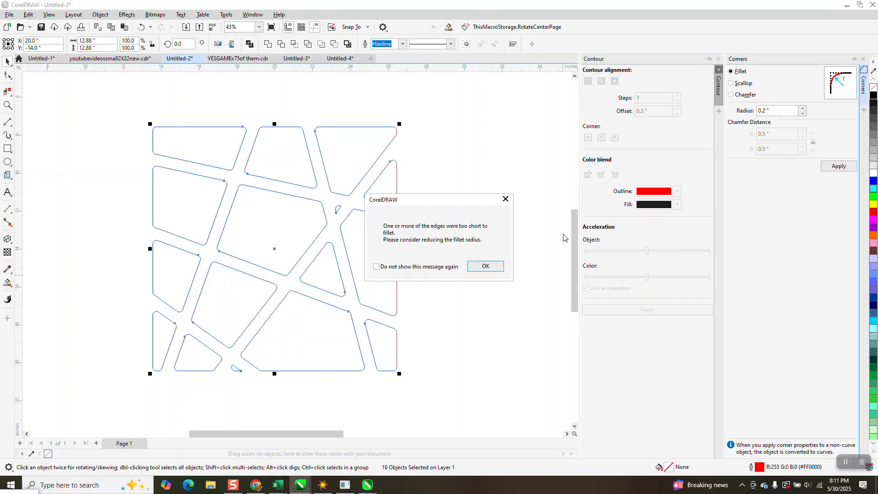
click(485, 267)
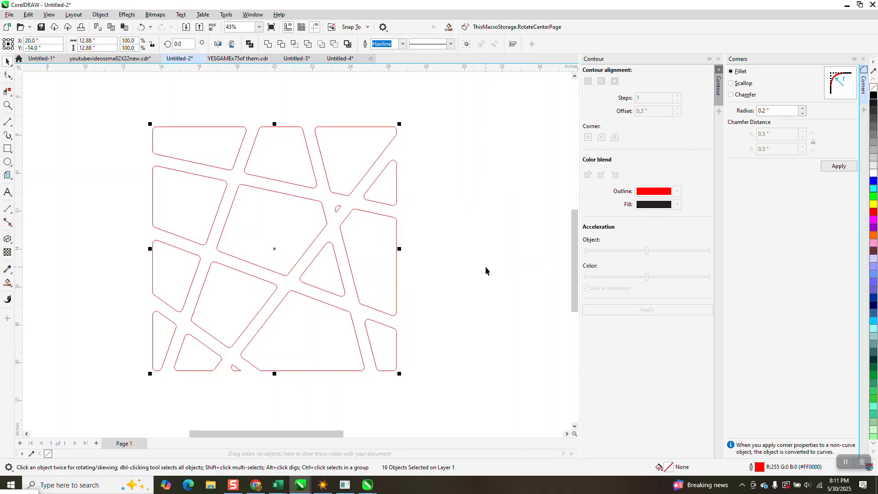
- Fill the rounded pieces with blue and remove their outline
scroll(382, 194, down, 1)
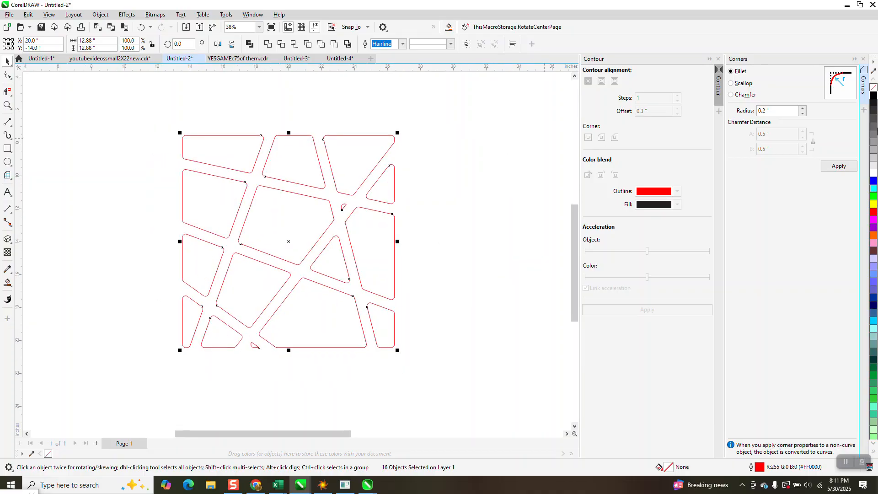
click(872, 183)
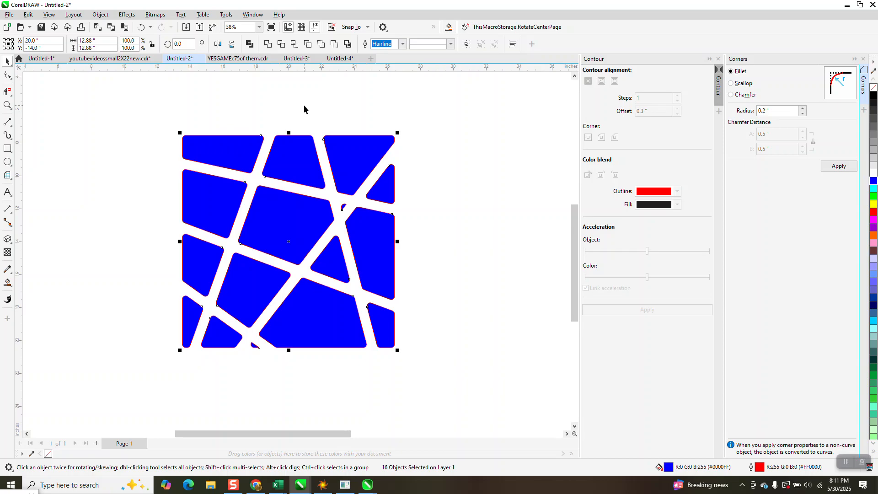
right_click(874, 86)
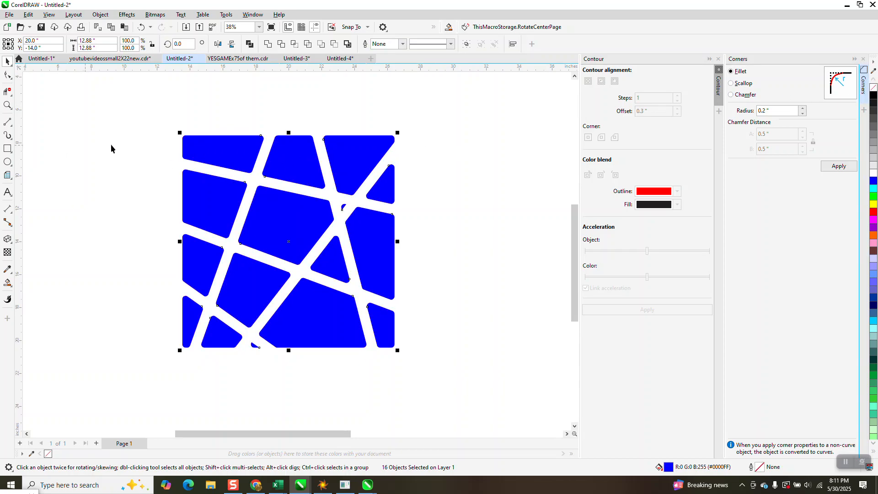
- Create a black-filled rectangle matching the panel's overall size and send it behind the blue pieces
drag(154, 112, 528, 386)
double_click(9, 148)
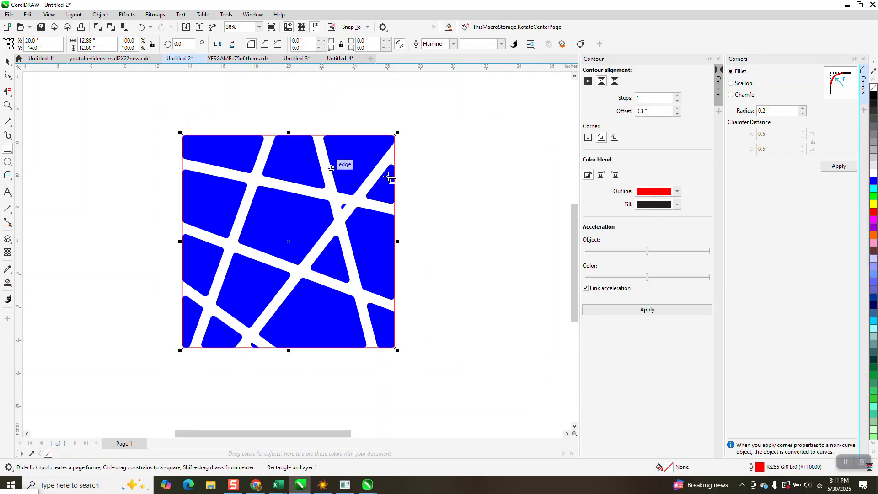
click(874, 100)
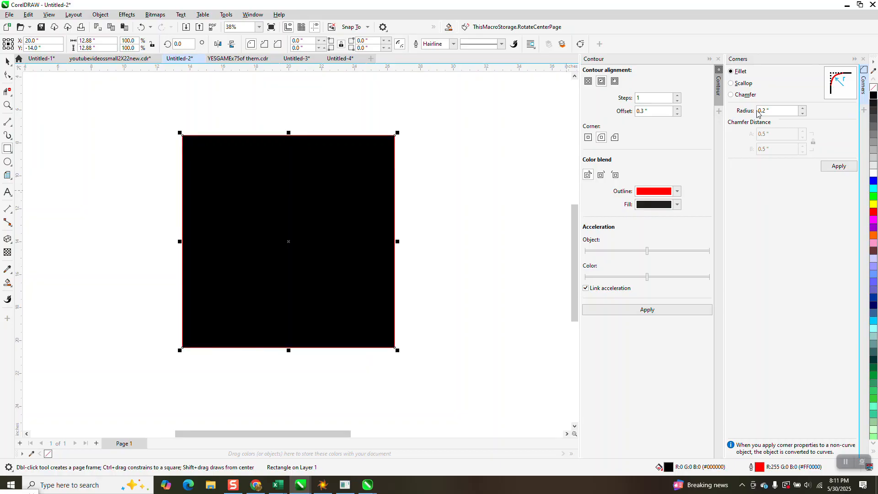
click(101, 14)
mouse_move(123, 160)
click(248, 171)
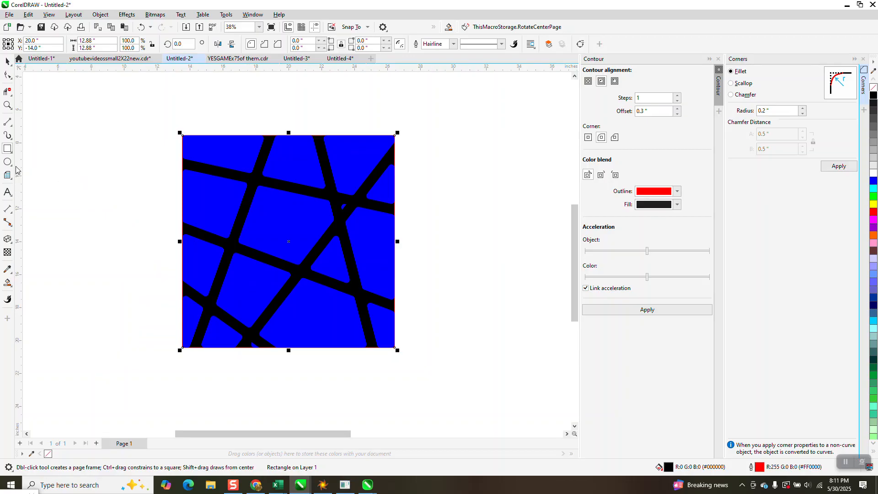
- Apply an elliptical fountain fill to the backing rectangle, fading from white near the panel's centre to black outward
click(9, 285)
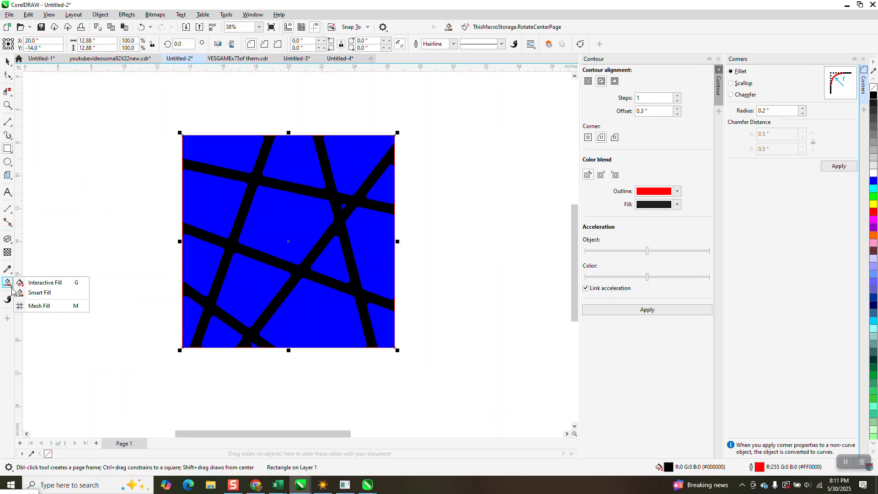
click(44, 283)
drag(271, 257, 355, 203)
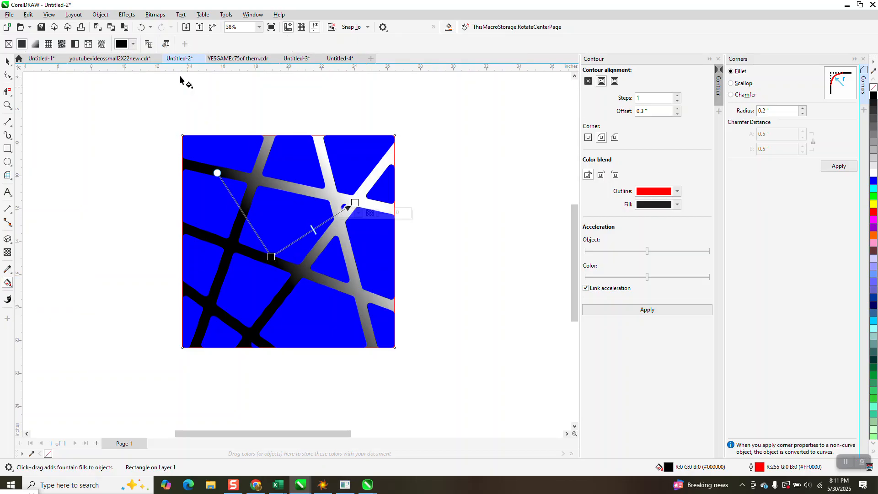
click(177, 44)
drag(311, 231, 279, 260)
drag(355, 203, 368, 187)
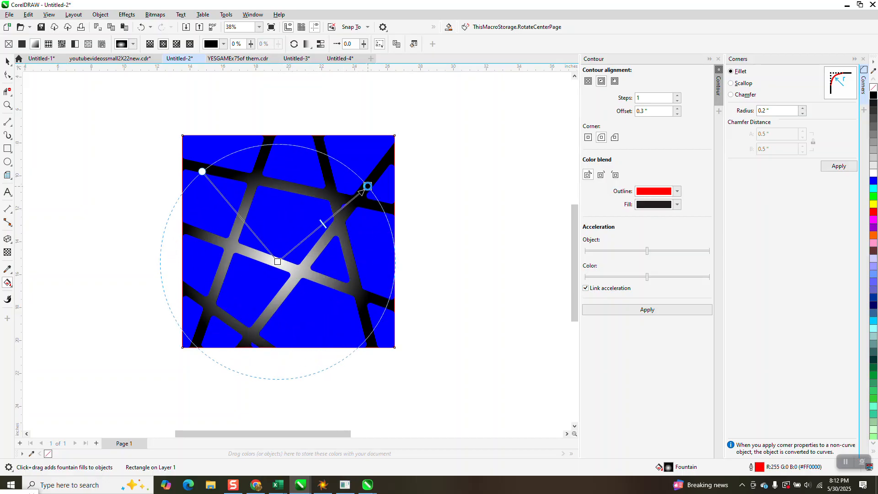
drag(277, 261, 288, 237)
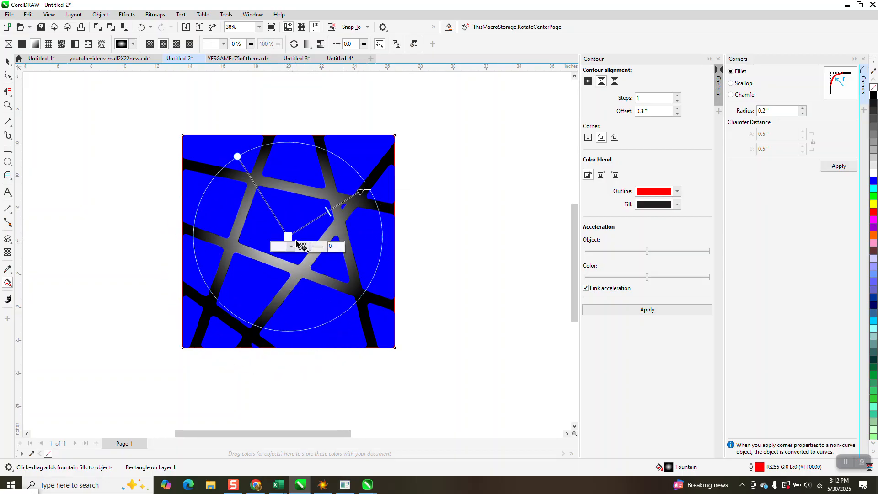
- Select all the panel's blue pieces together with the gradient backing and remove their outlines, leaving nothing selected
click(8, 61)
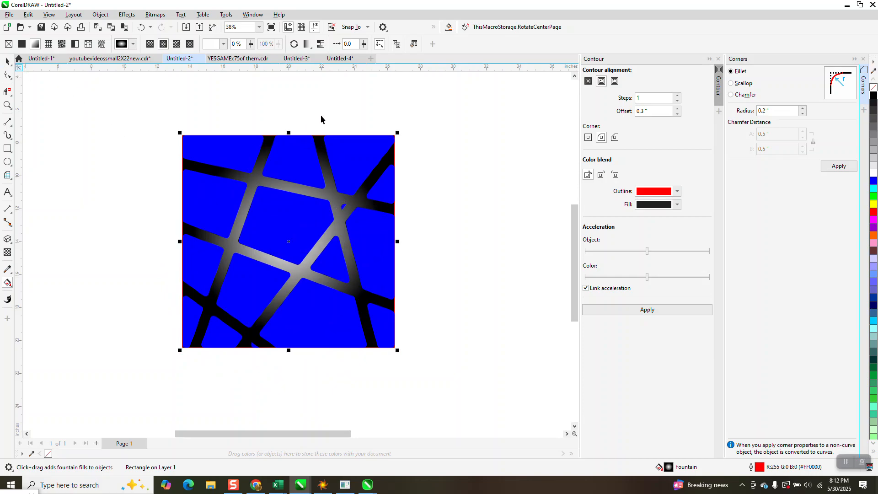
click(393, 137)
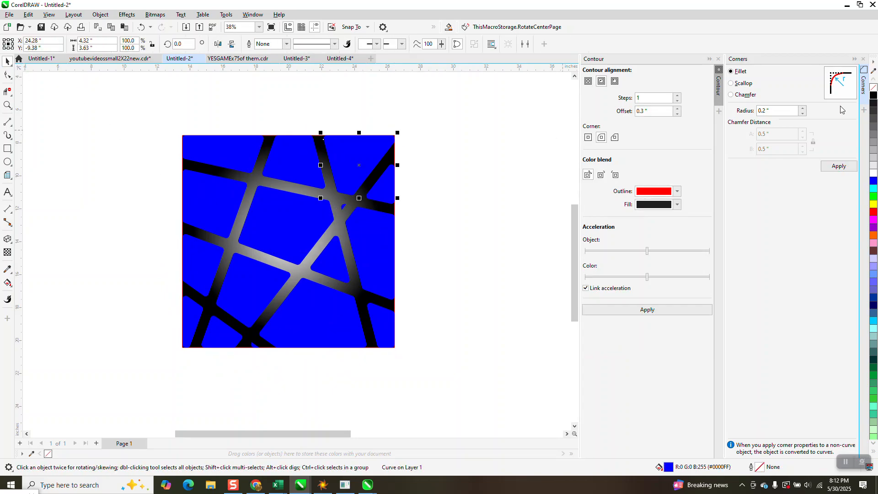
drag(160, 114, 476, 380)
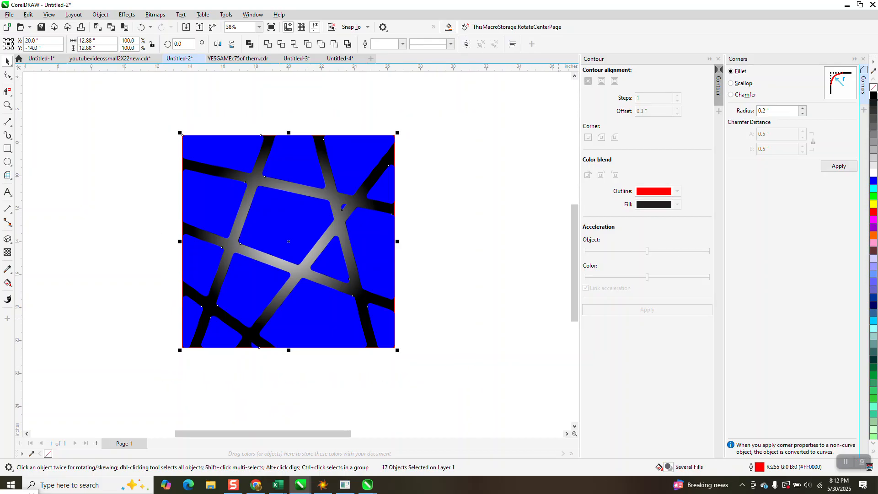
right_click(873, 91)
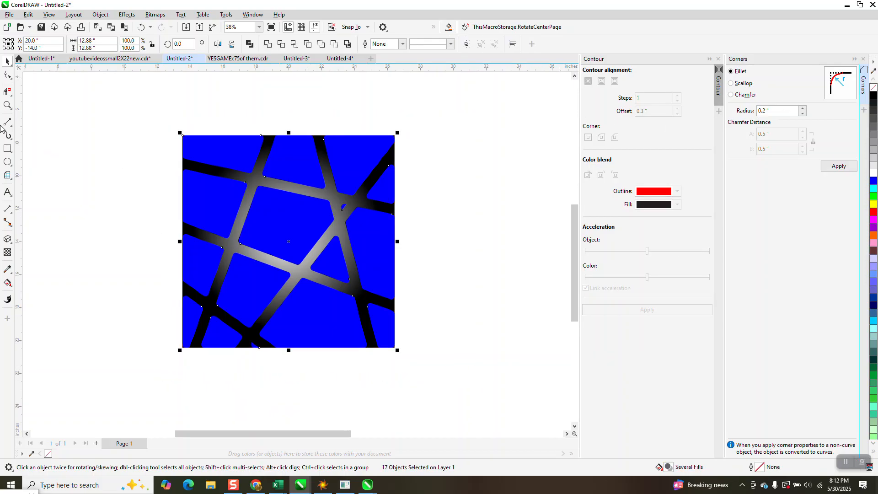
click(7, 106)
drag(171, 130, 455, 372)
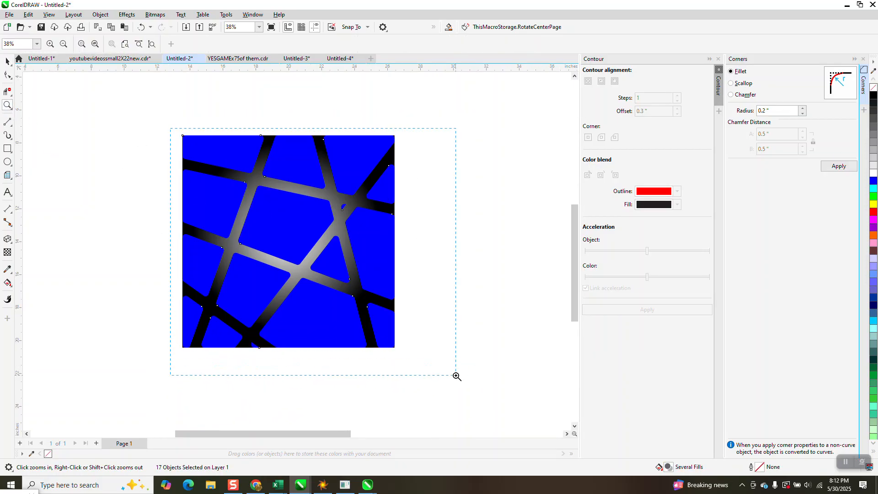
click(7, 61)
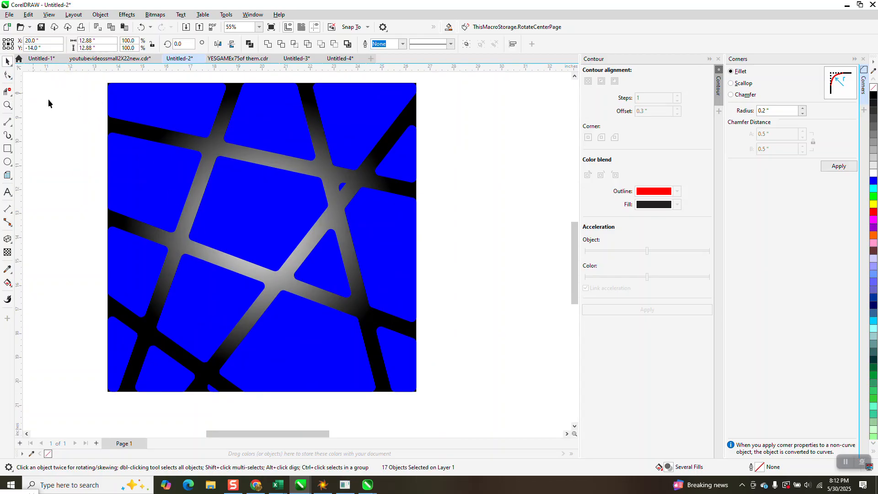
key(Escape)
- Arrange the panels in a row, with the larger panel right of the new one and the narrow-gap panel left of it
scroll(328, 246, down, 3)
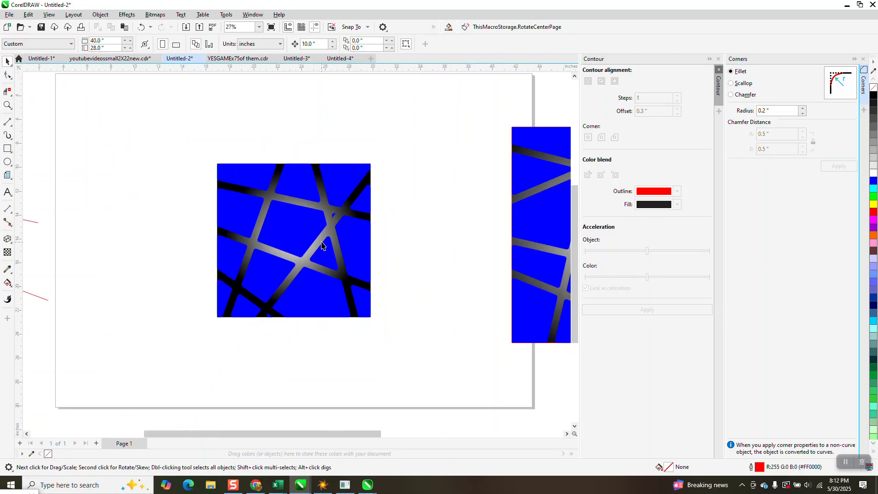
scroll(421, 192, right, 3)
click(455, 252)
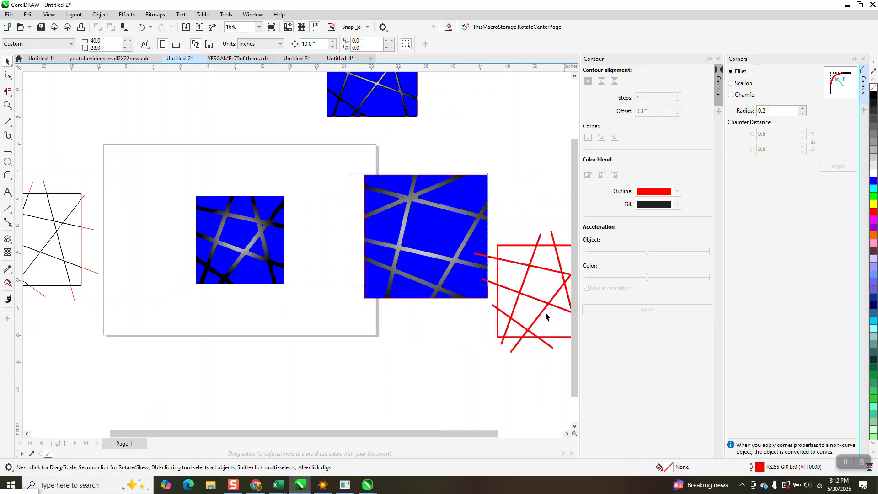
drag(455, 252, 379, 252)
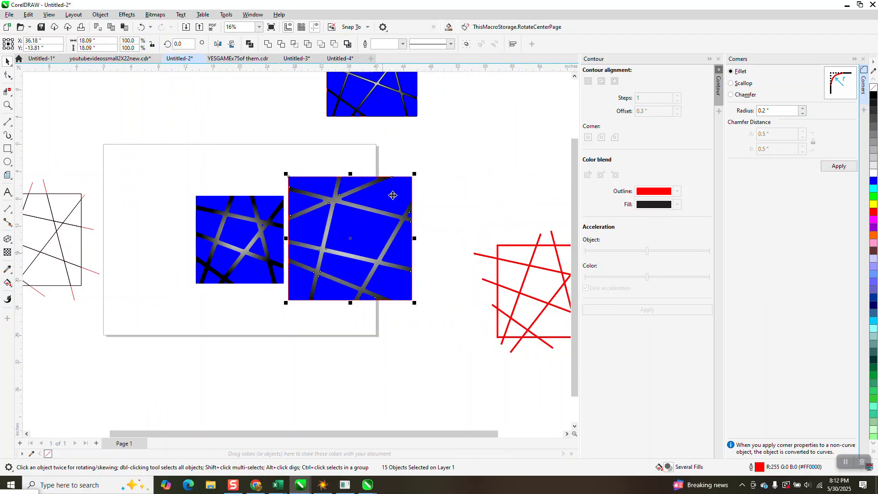
scroll(393, 192, down, 1)
drag(345, 88, 442, 176)
drag(387, 128, 236, 239)
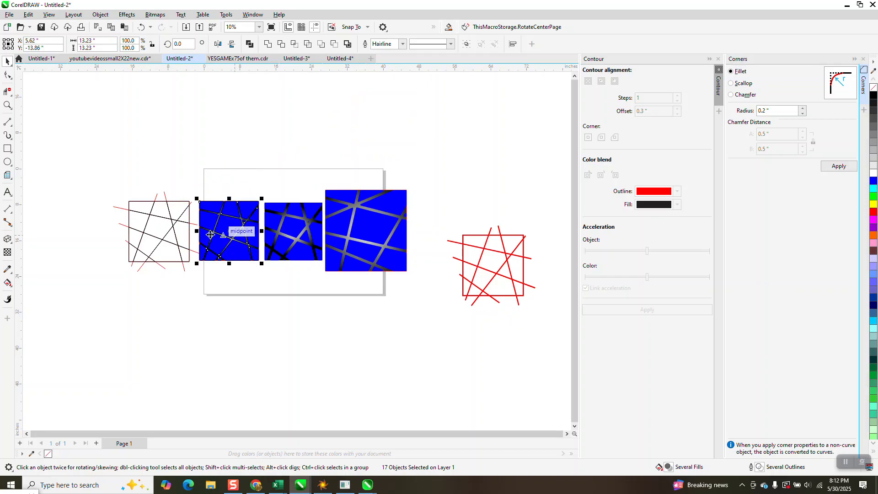
- Examine the row of finished panels up close, comparing the gap widths and rounded corners
click(8, 105)
drag(205, 193, 488, 277)
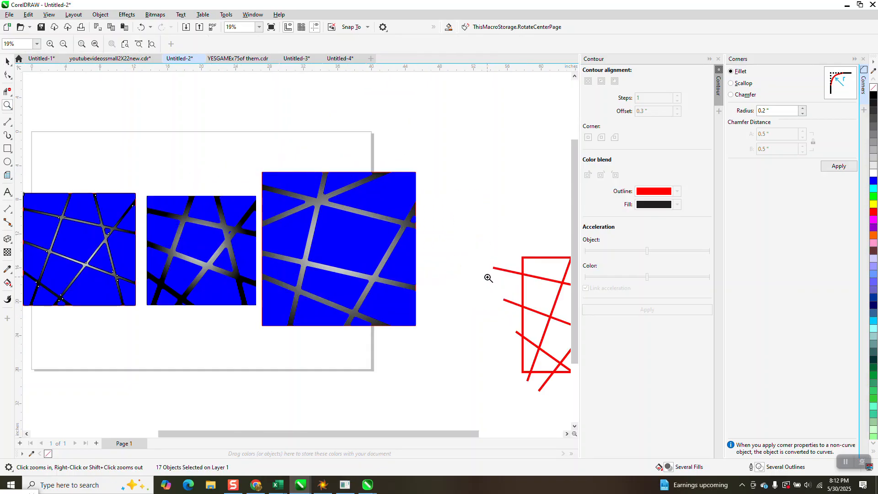
scroll(156, 234, down, 1)
drag(39, 180, 215, 247)
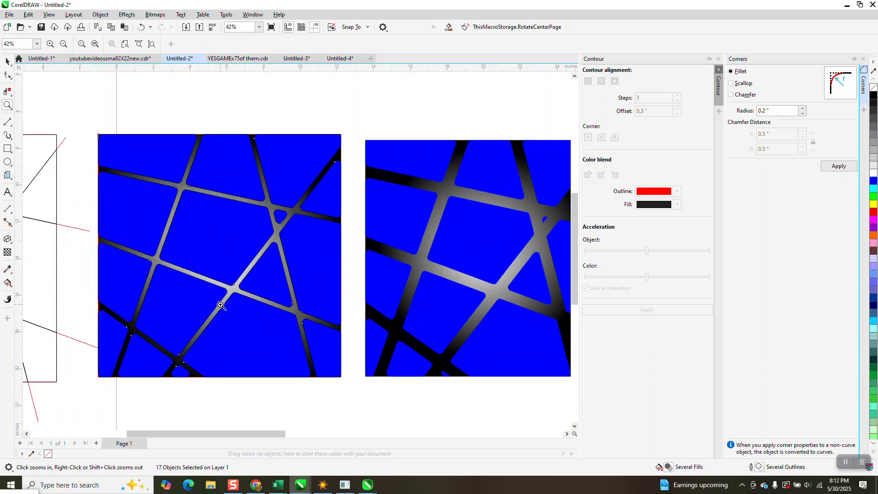
scroll(234, 246, down, 2)
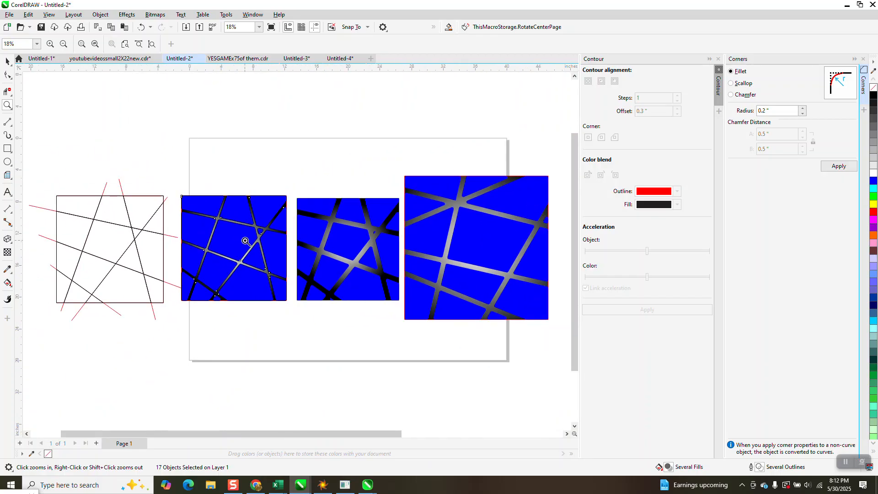